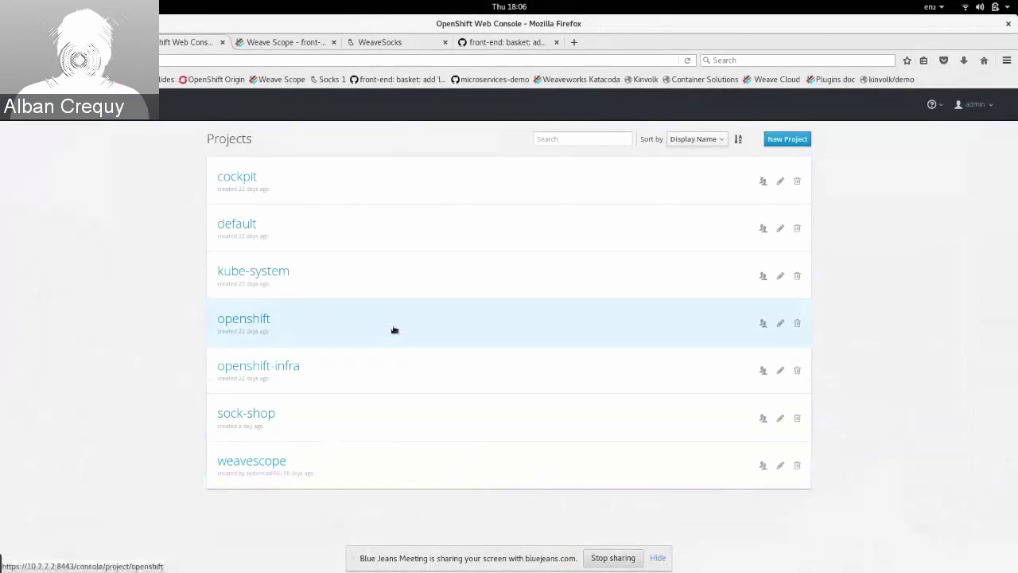
Switch to Weave Scope, dismiss the front-end container's details, and examine the graph of pods in the sock-shop namespace
click(266, 46)
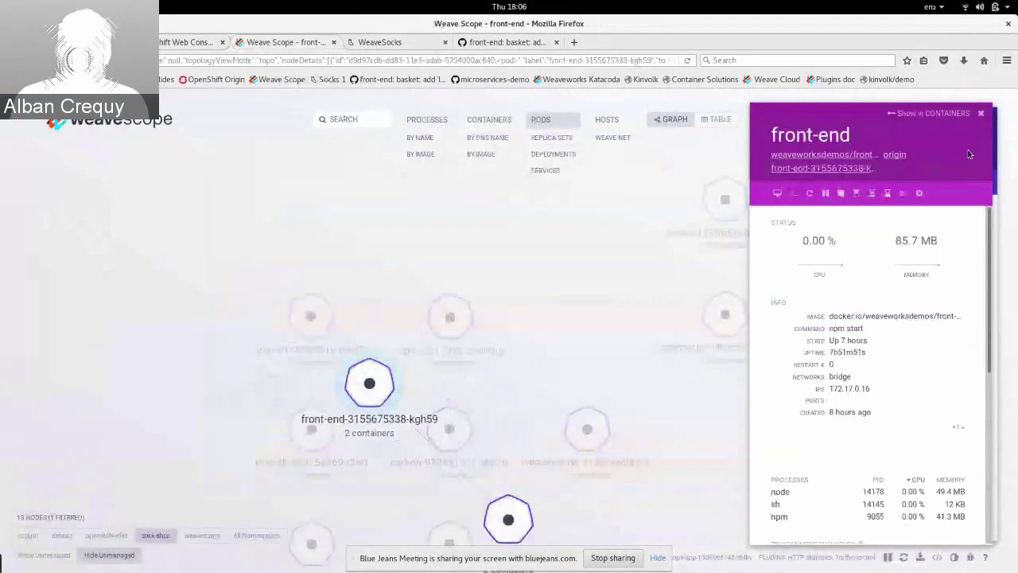
key(Escape)
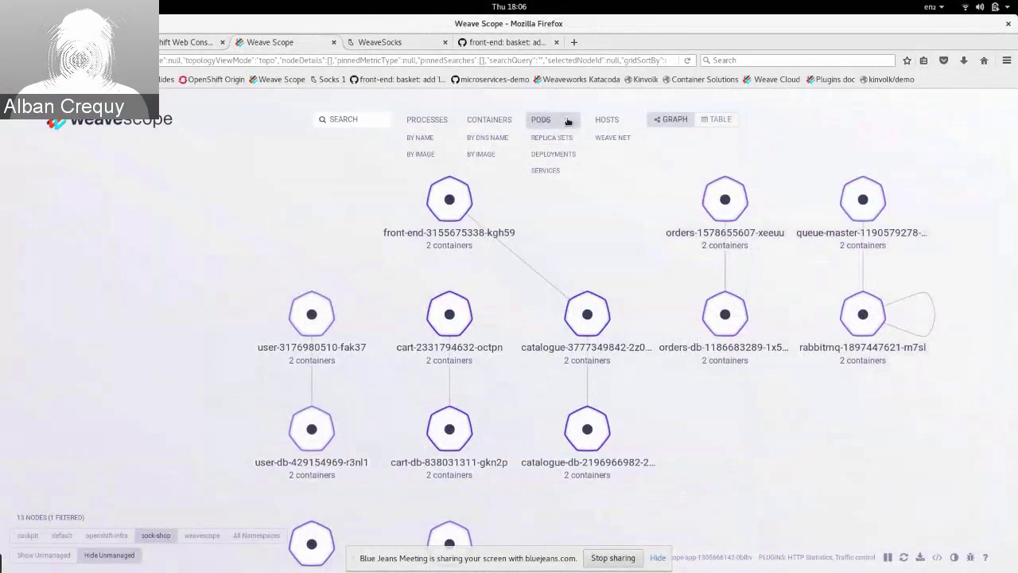
mouse_move(561, 122)
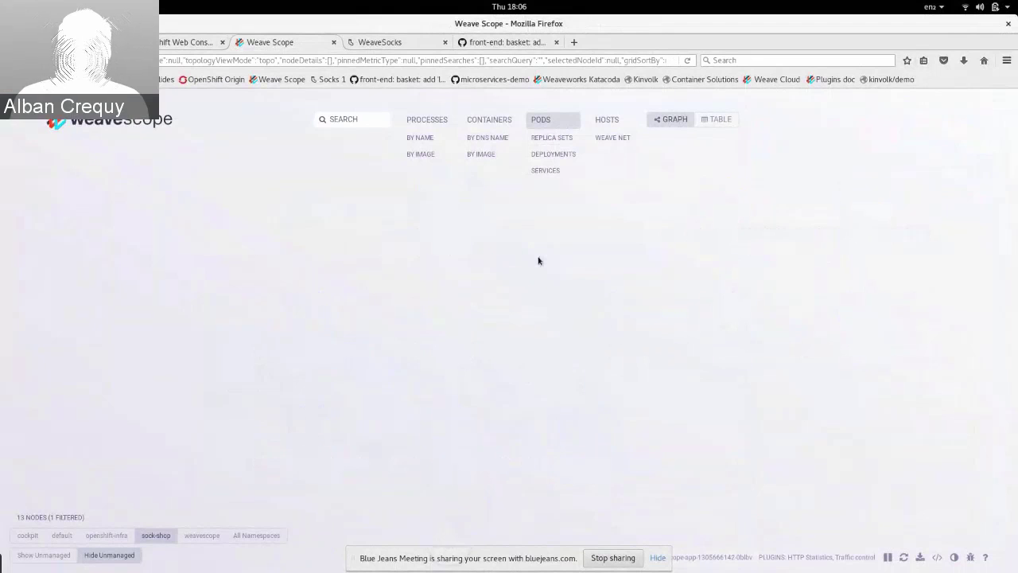
click(420, 153)
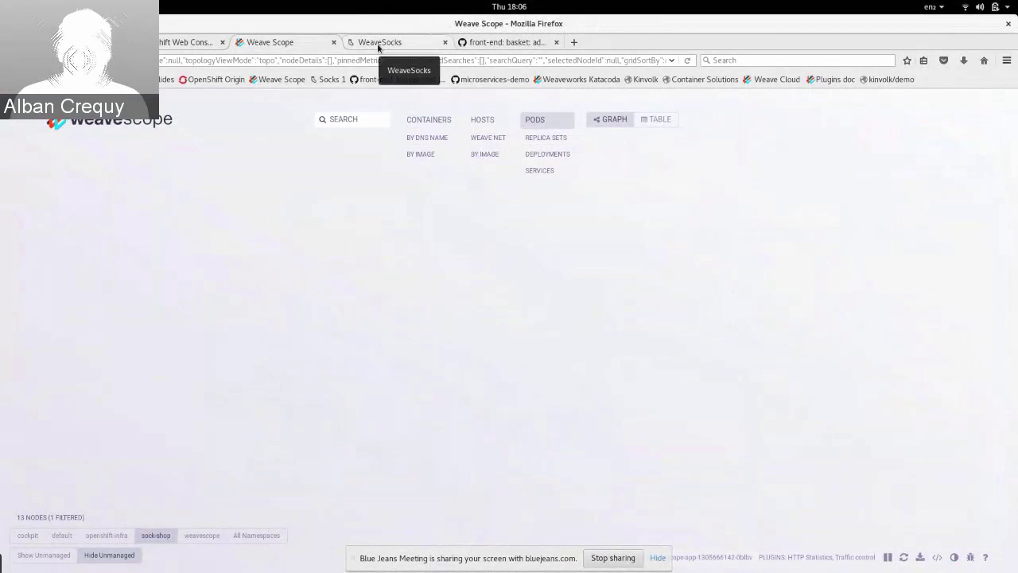
Switch to the WeaveSocks shop and look through the products in its catalogue
click(378, 46)
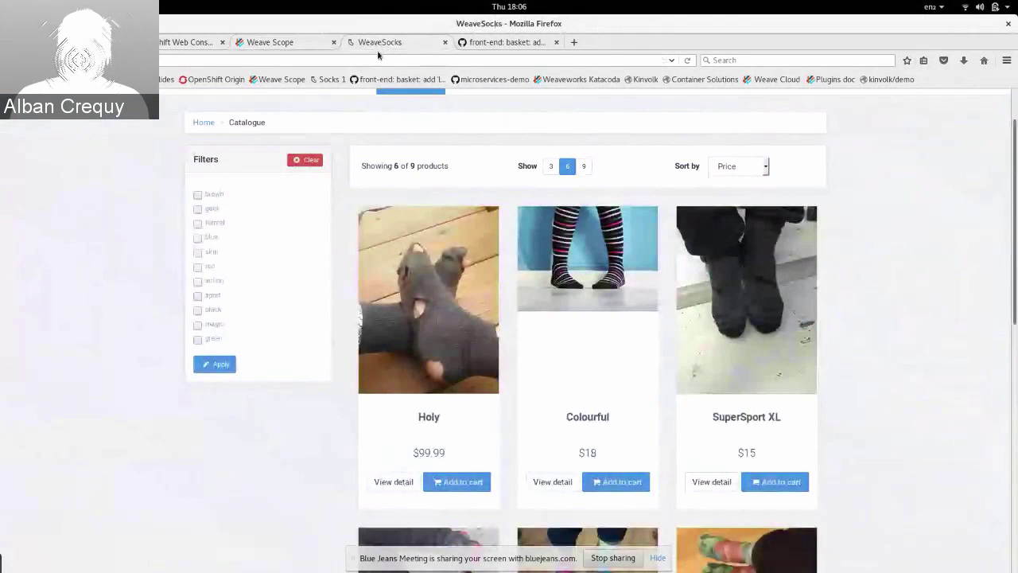
scroll(351, 153, up, 1)
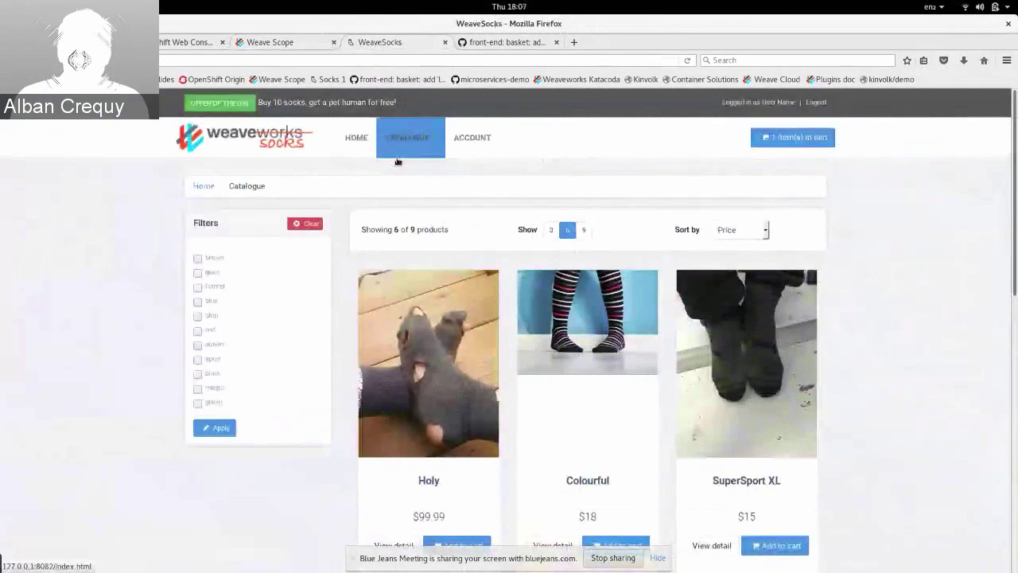
click(411, 137)
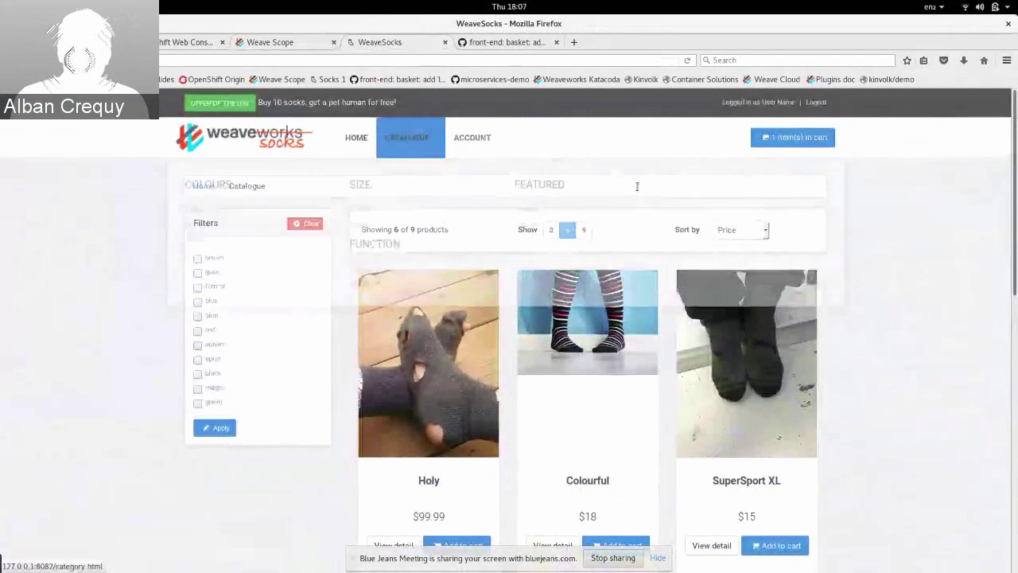
click(950, 255)
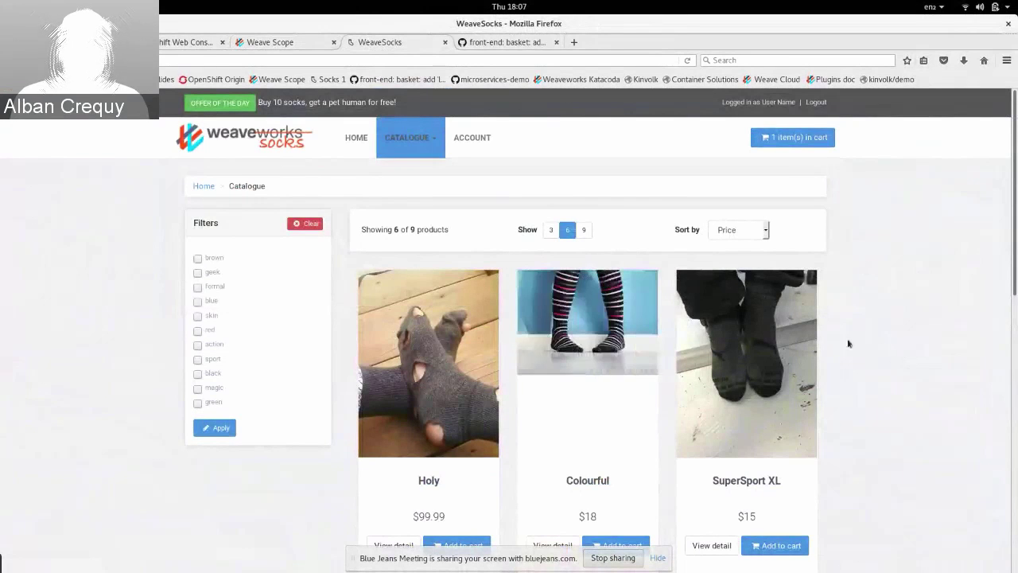
scroll(861, 336, down, 3)
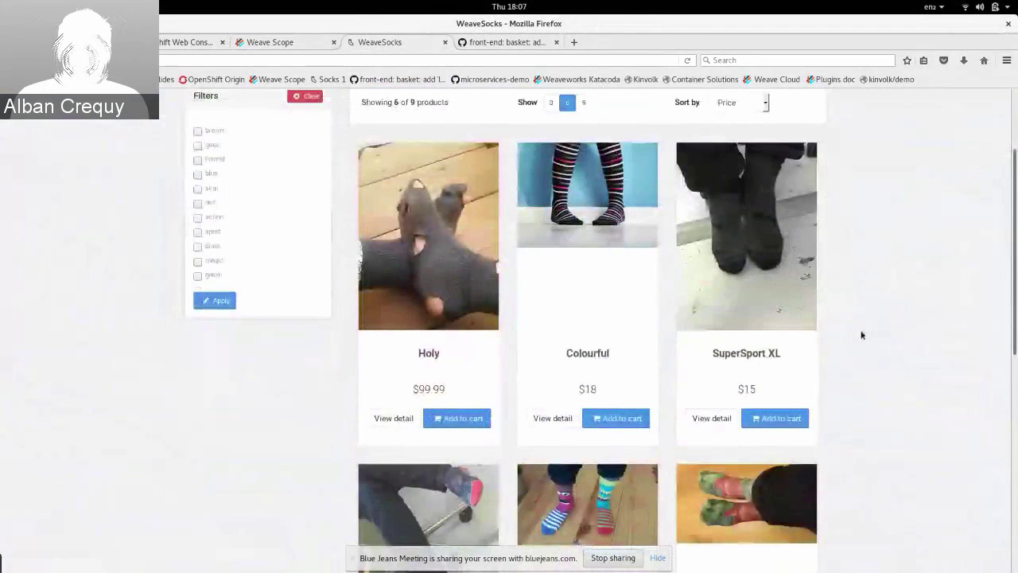
scroll(862, 335, up, 3)
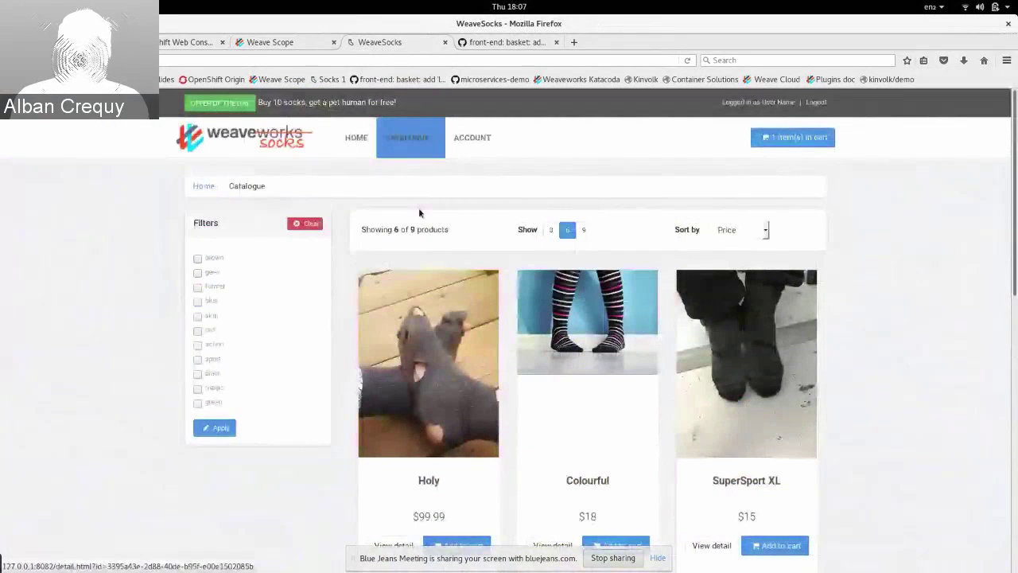
Visit the WeaveSocks home, catalogue, account orders and shopping cart pages in turn
click(302, 132)
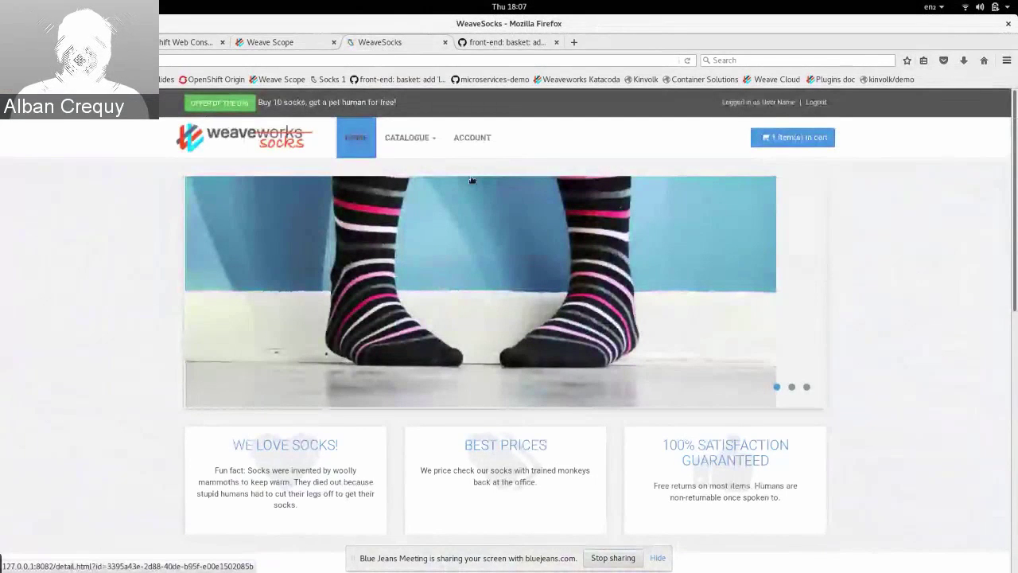
click(431, 146)
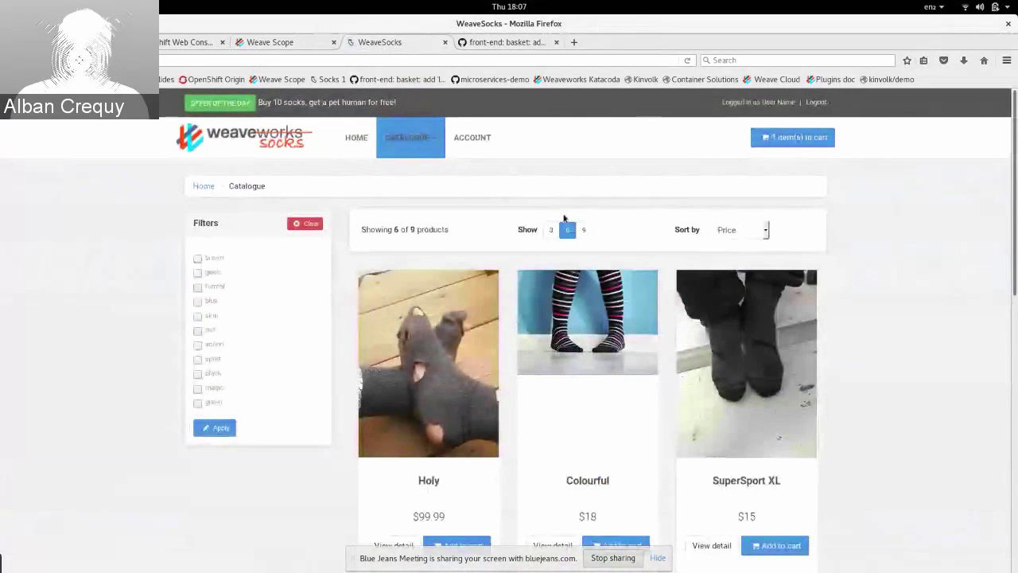
click(478, 137)
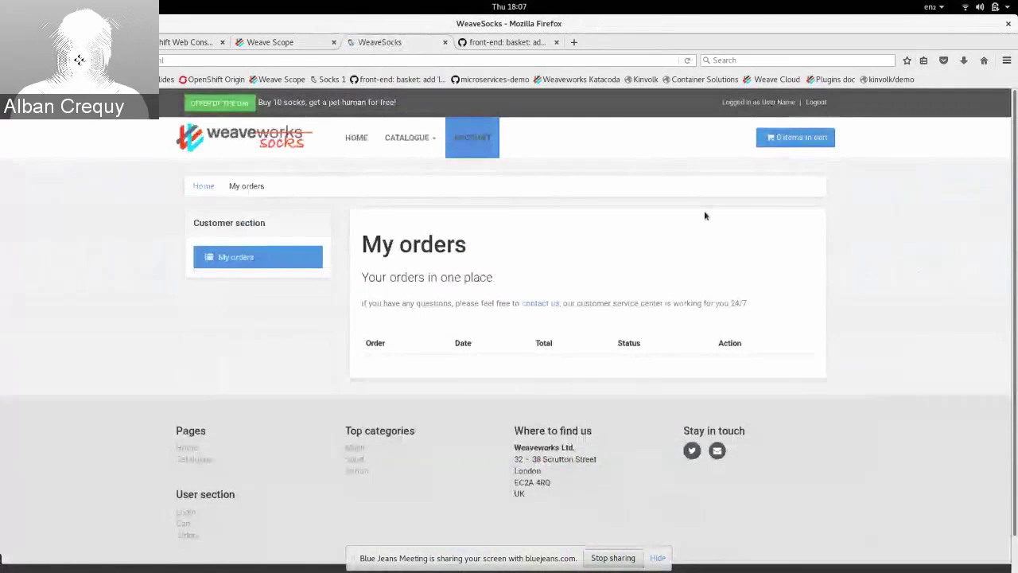
click(772, 140)
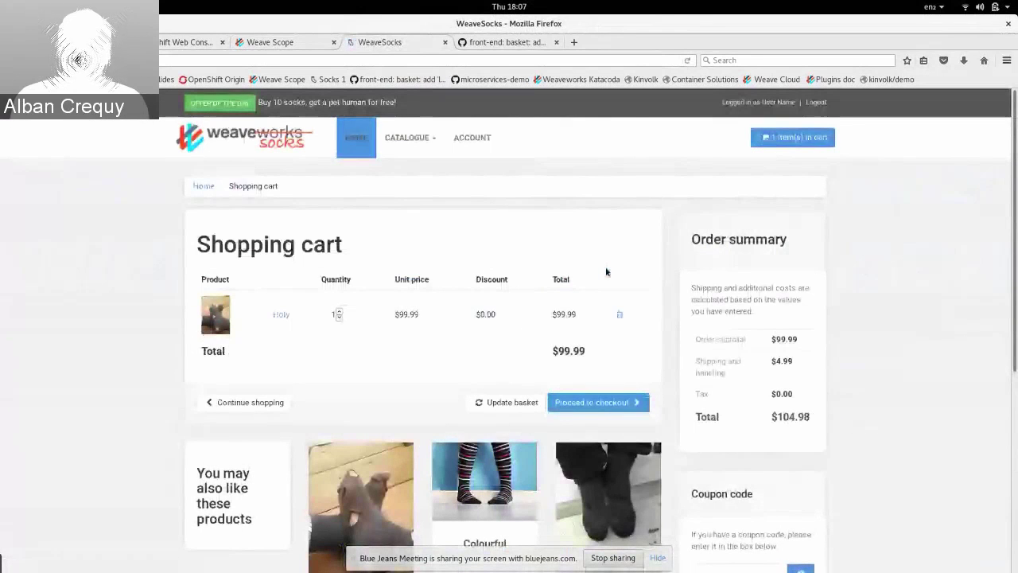
Switch to Weave Scope and view the sock-shop pods as a graph, followed by the deployments topology
click(284, 47)
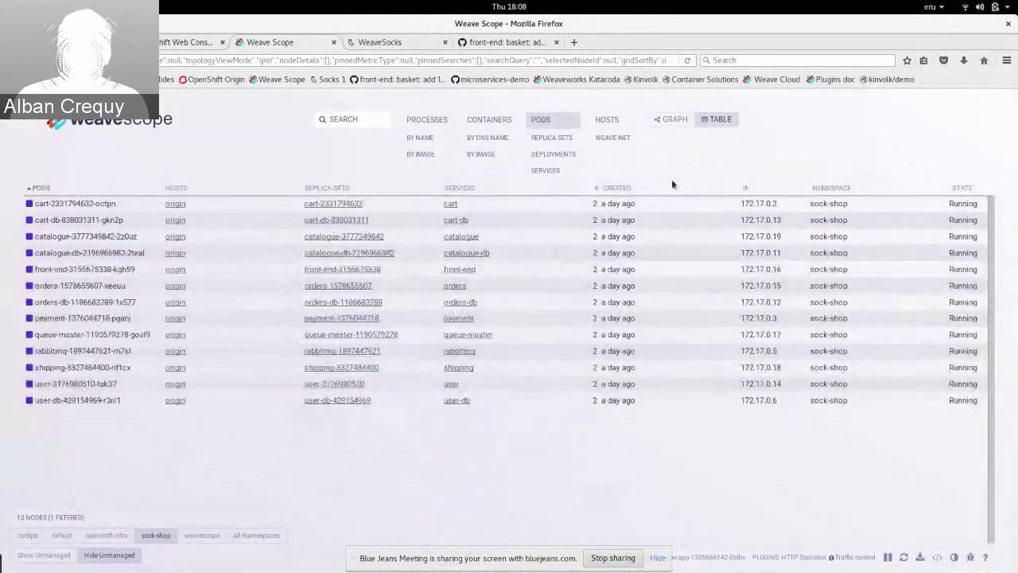
click(670, 119)
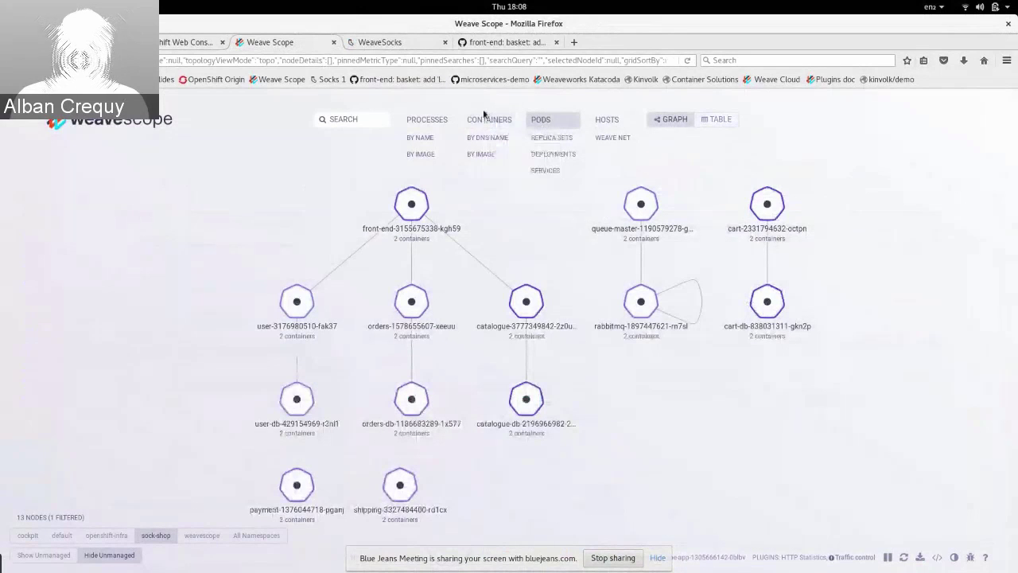
click(560, 152)
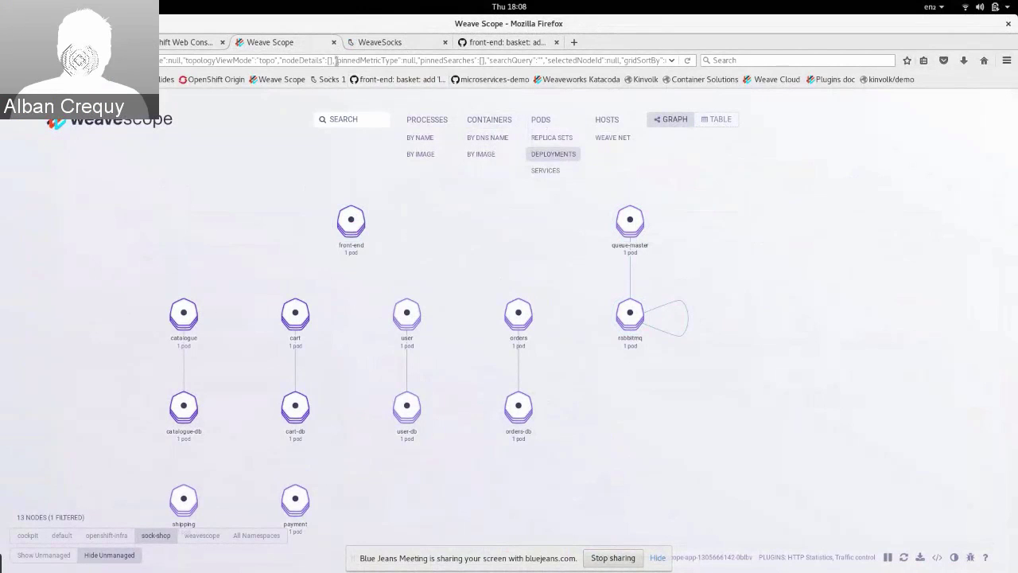
View the containers topology, compare it with the processes topology, and return to the containers graph
click(483, 121)
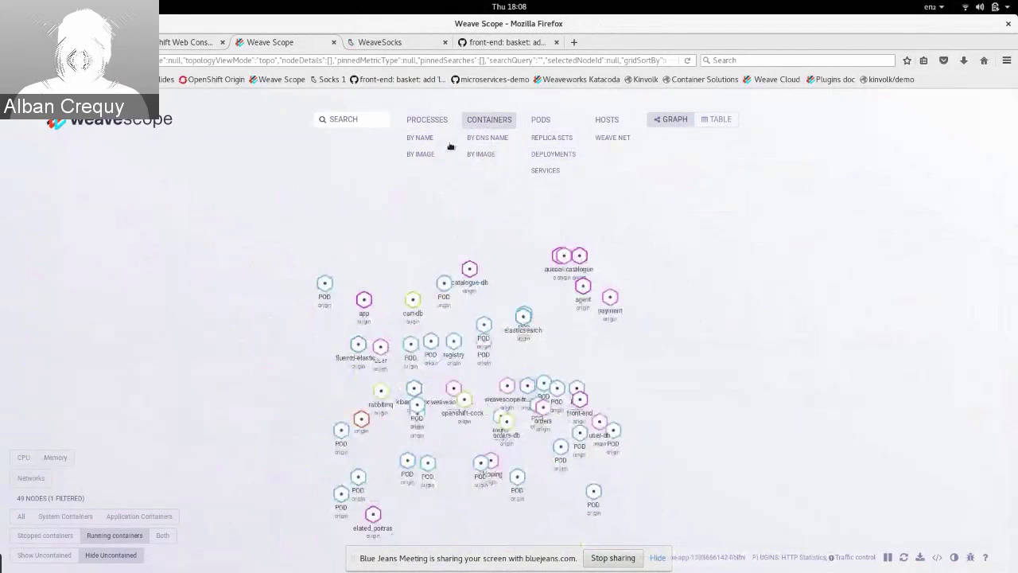
click(450, 146)
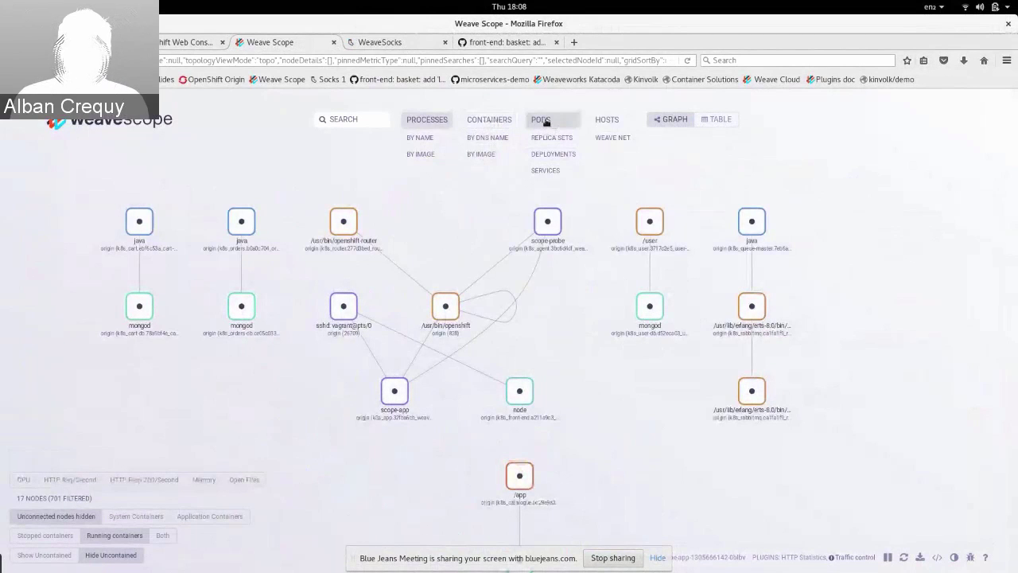
click(491, 121)
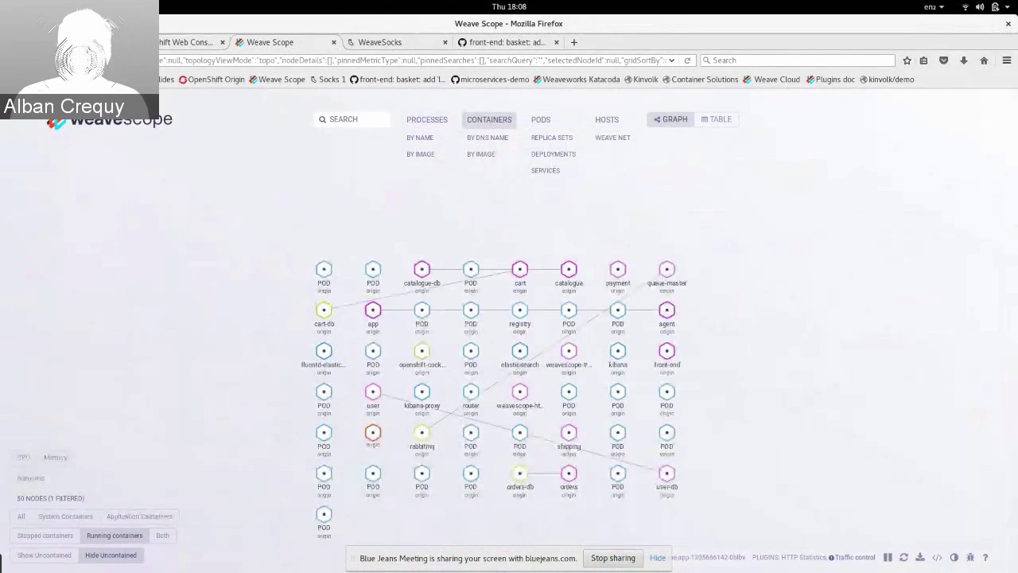
Switch to the Google Slides deck, present it from the "Demo Weave Scope" slide, and advance to "Install Scope (1/2)"
key(alt+Tab)
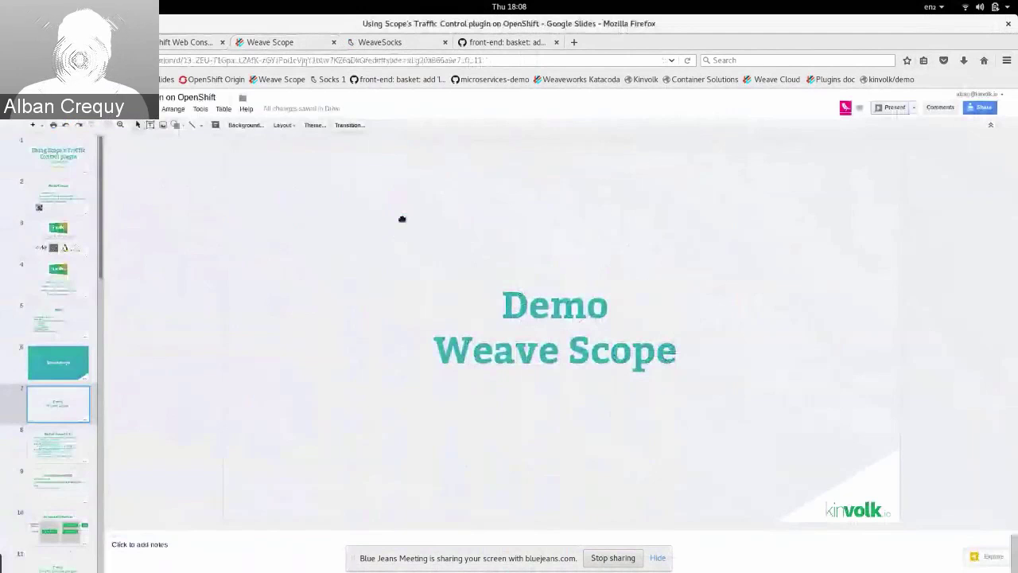
key(ctrl+F5)
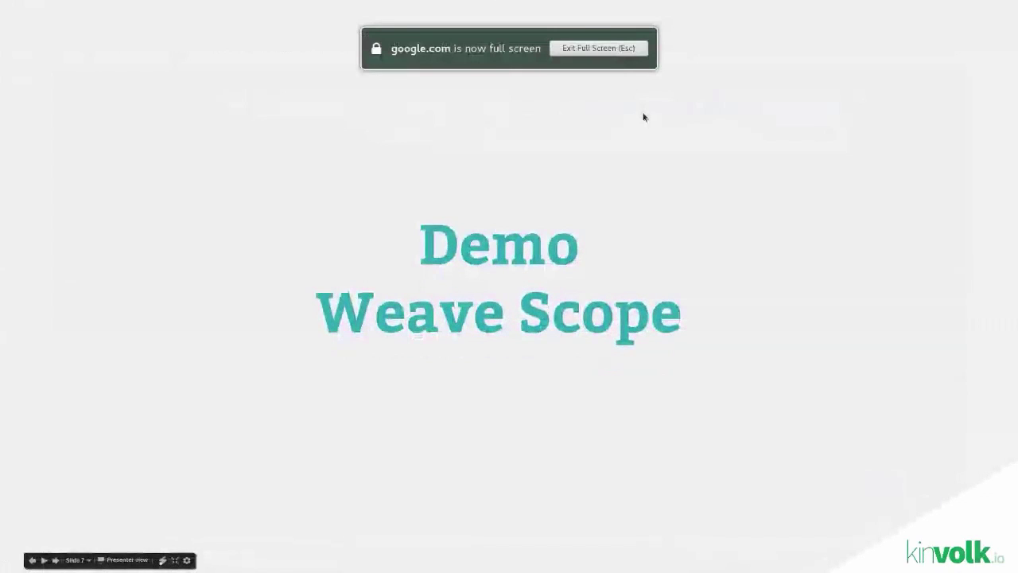
key(Right)
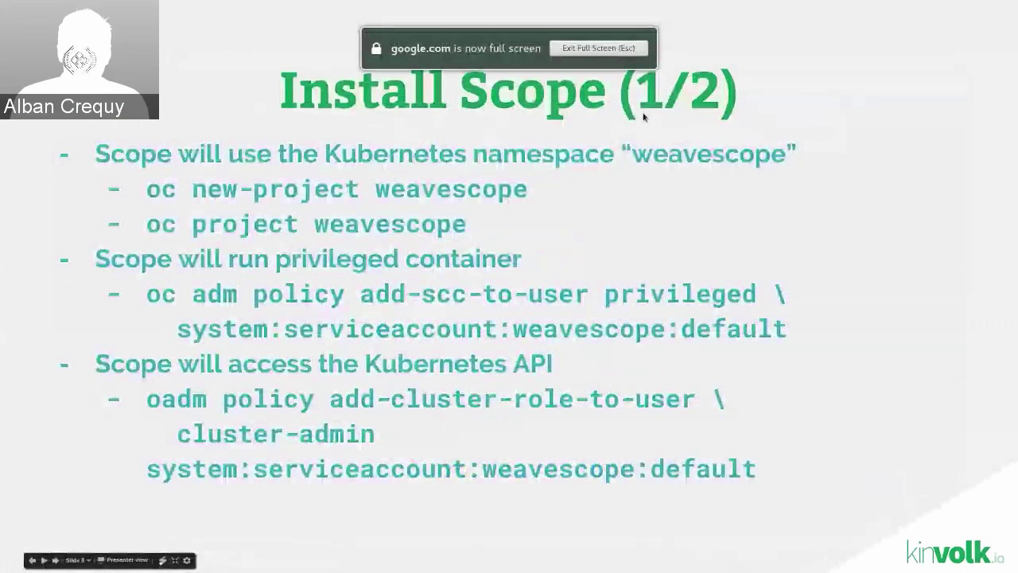
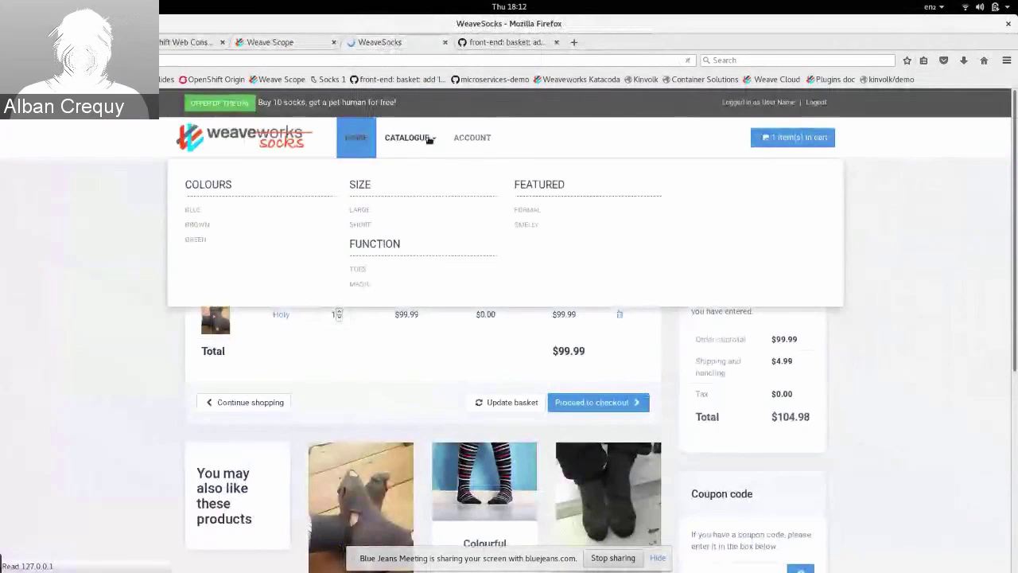
Load the WeaveSocks catalogue page, then its shopping cart, to generate traffic between the shop's services
click(429, 139)
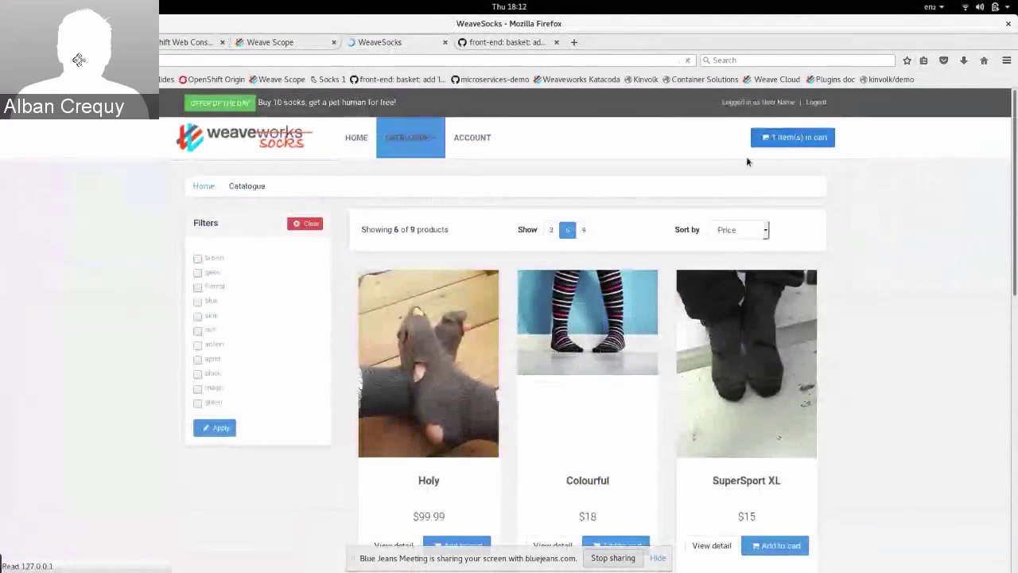
click(764, 137)
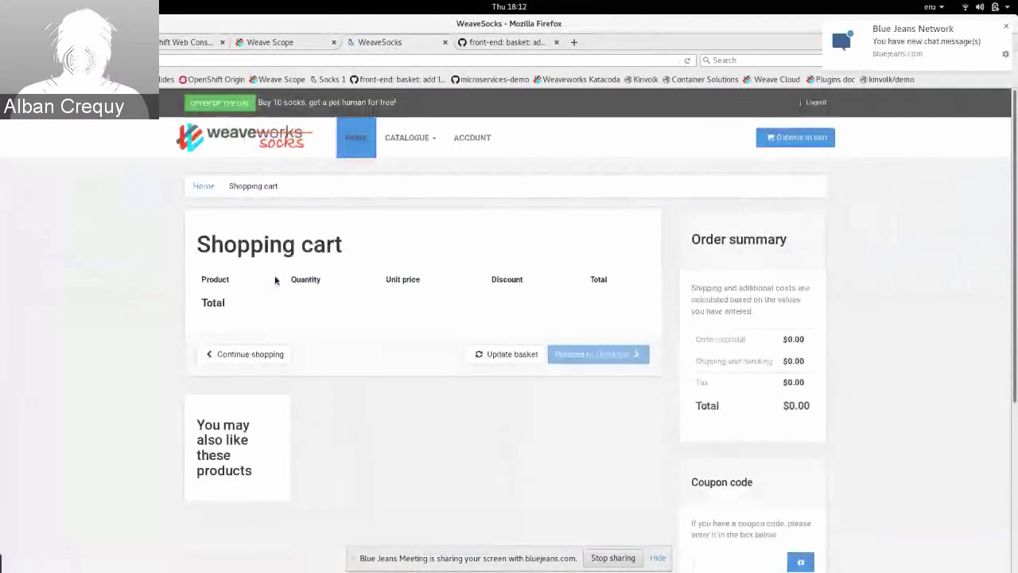
click(700, 79)
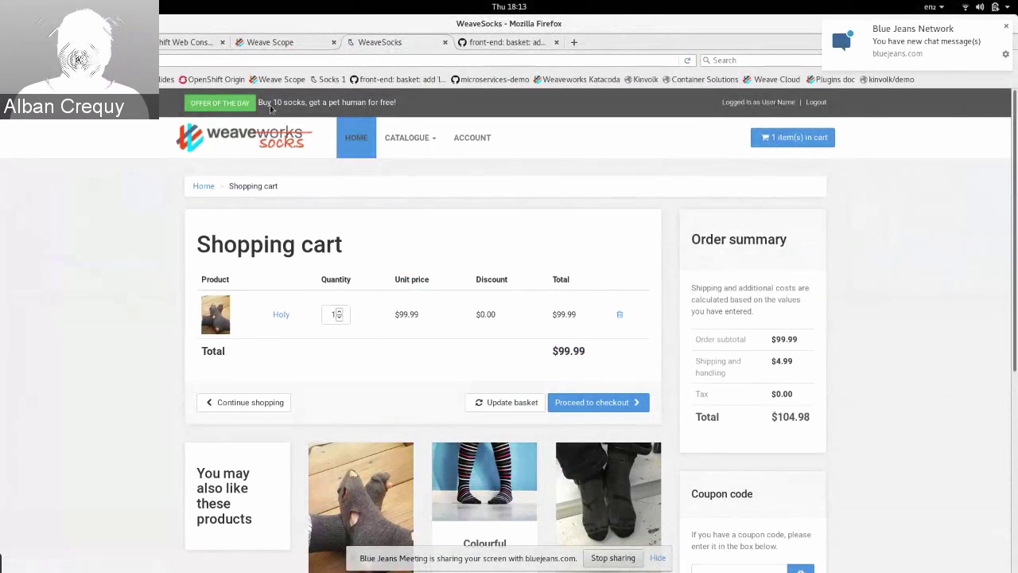
Switch to Weave Scope, follow the front-end pod to its connected catalogue pod, and open the catalogue container's details
click(260, 45)
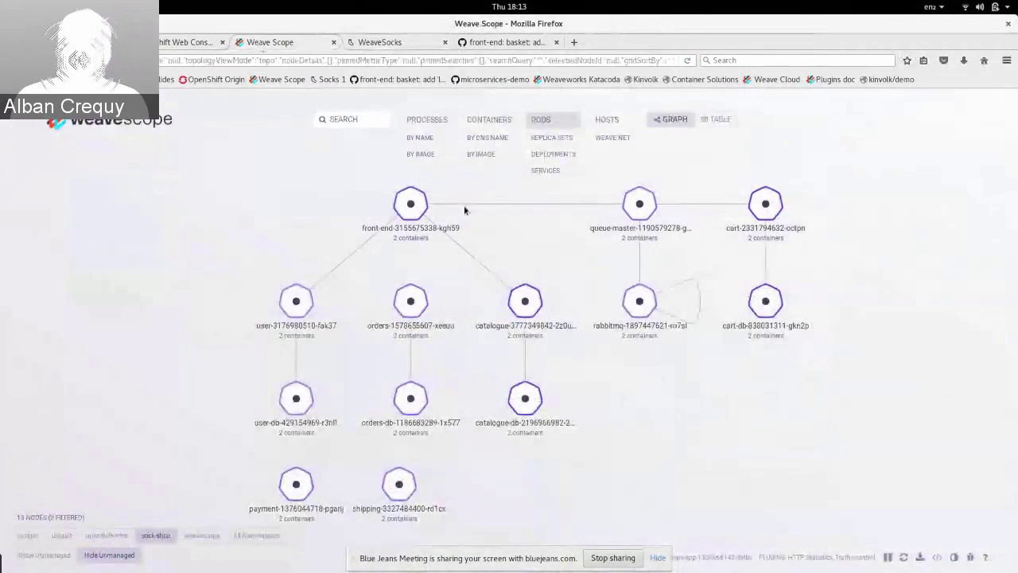
click(412, 209)
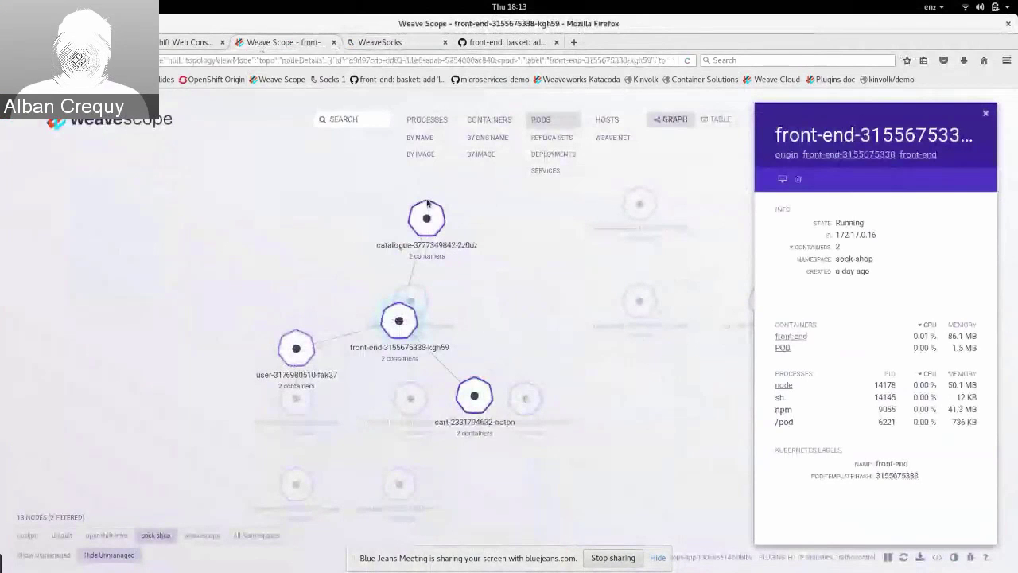
click(426, 219)
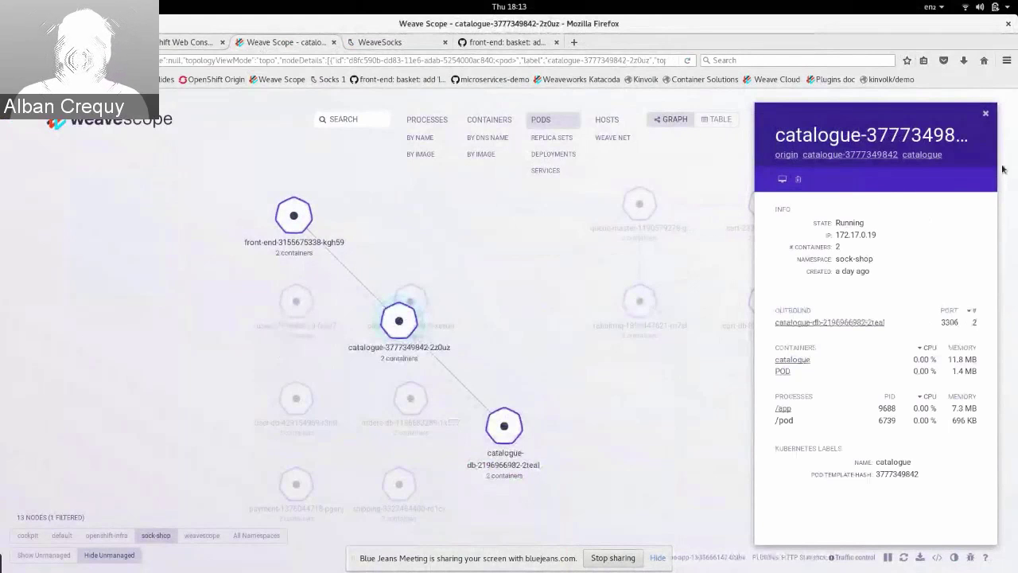
click(794, 359)
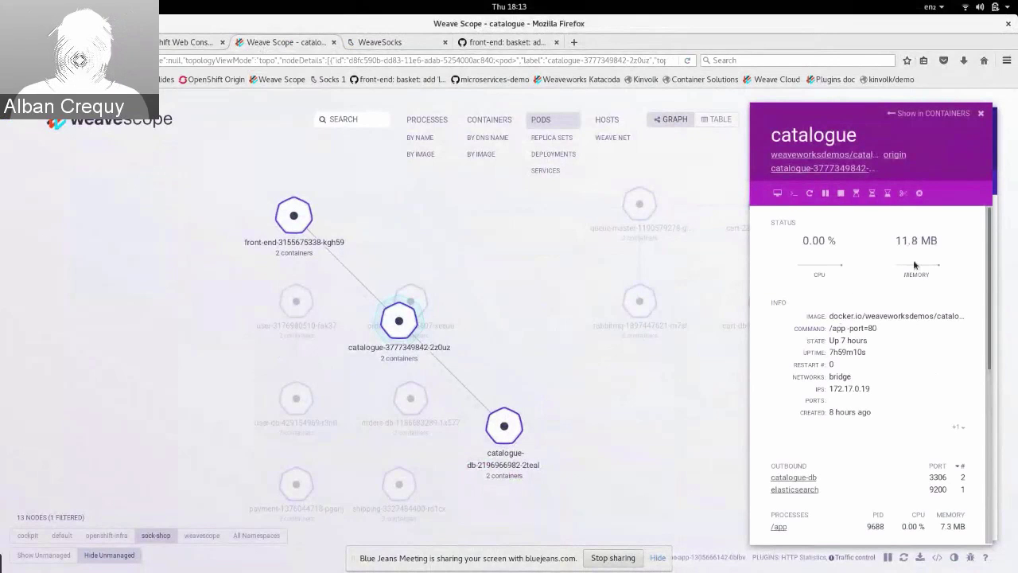
Try to change the catalogue container's traffic speed with the Traffic control plugin's first speed setting
mouse_move(915, 265)
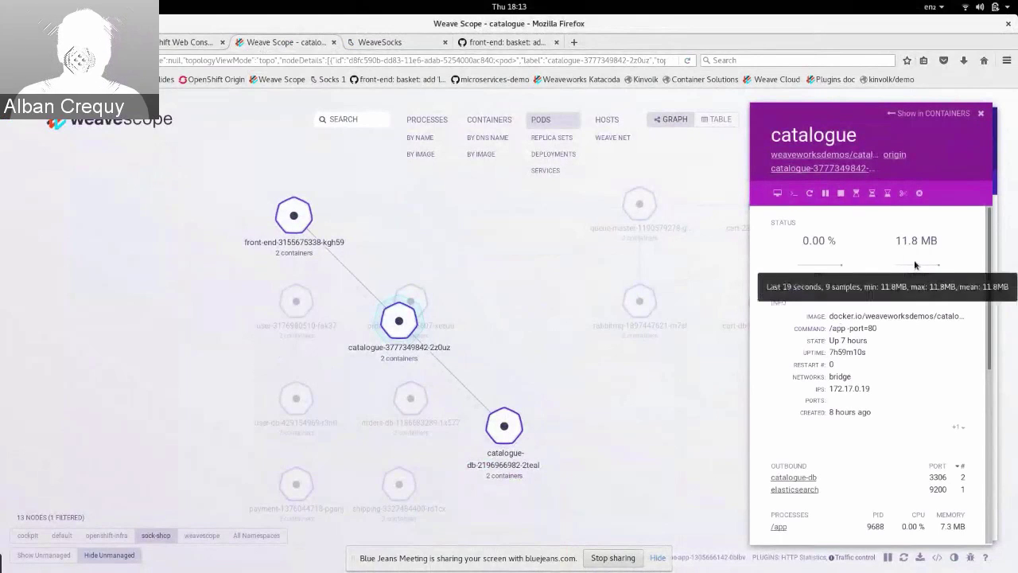
mouse_move(845, 559)
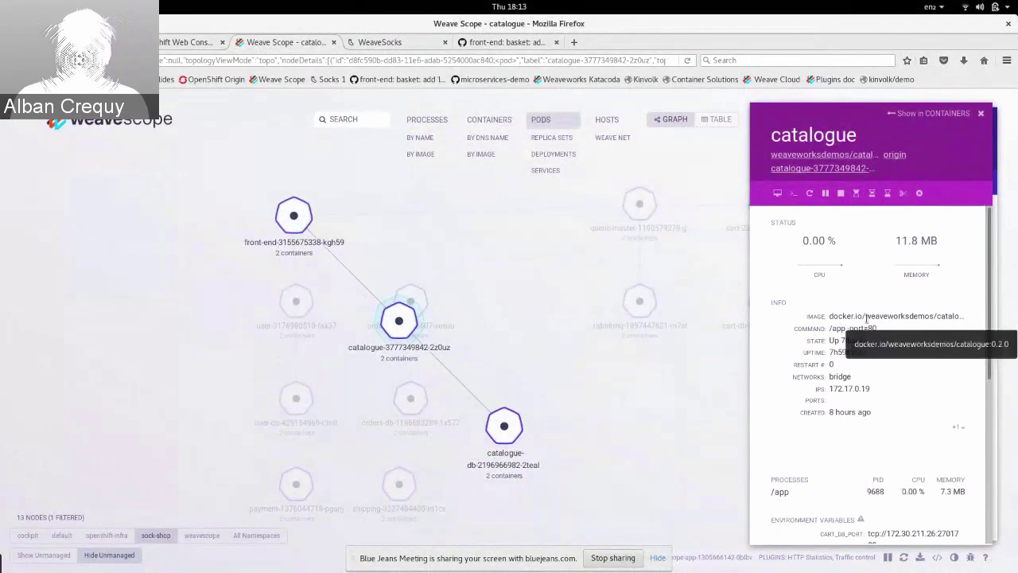
click(858, 196)
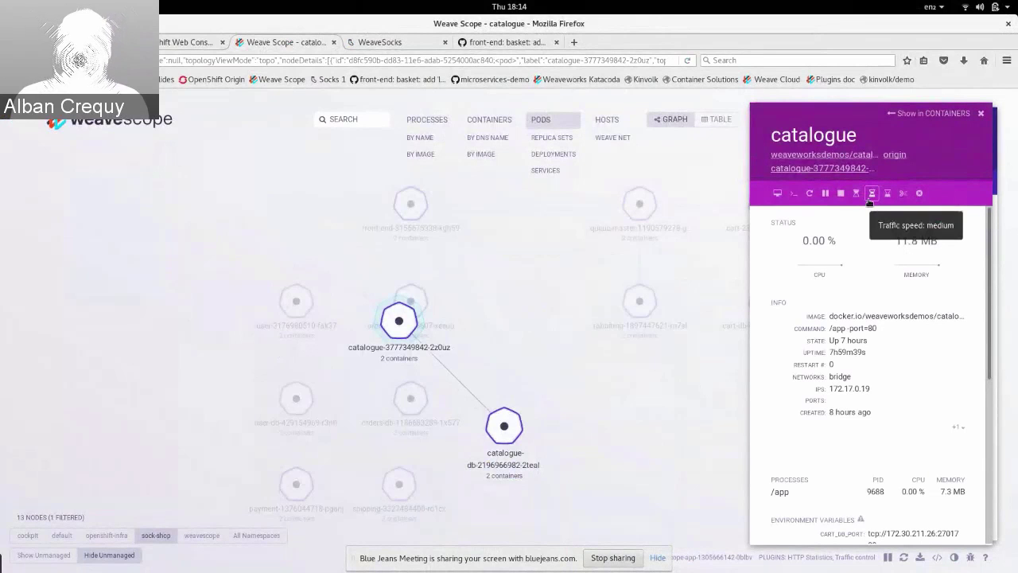
click(857, 193)
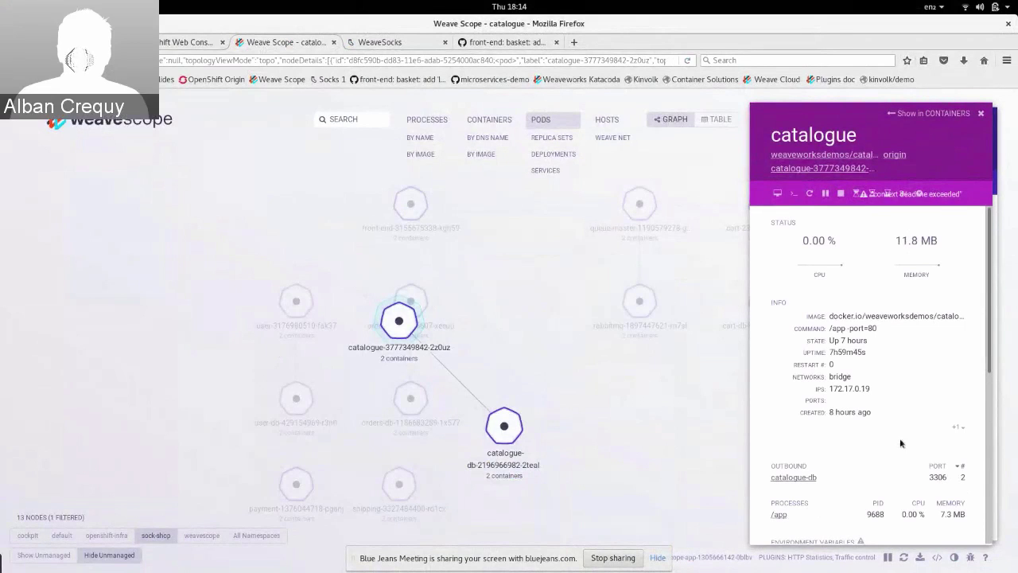
Slow the catalogue container's traffic to 2000 ms latency, and reload the WeaveSocks shopping cart with the browser's Network monitor open
click(856, 194)
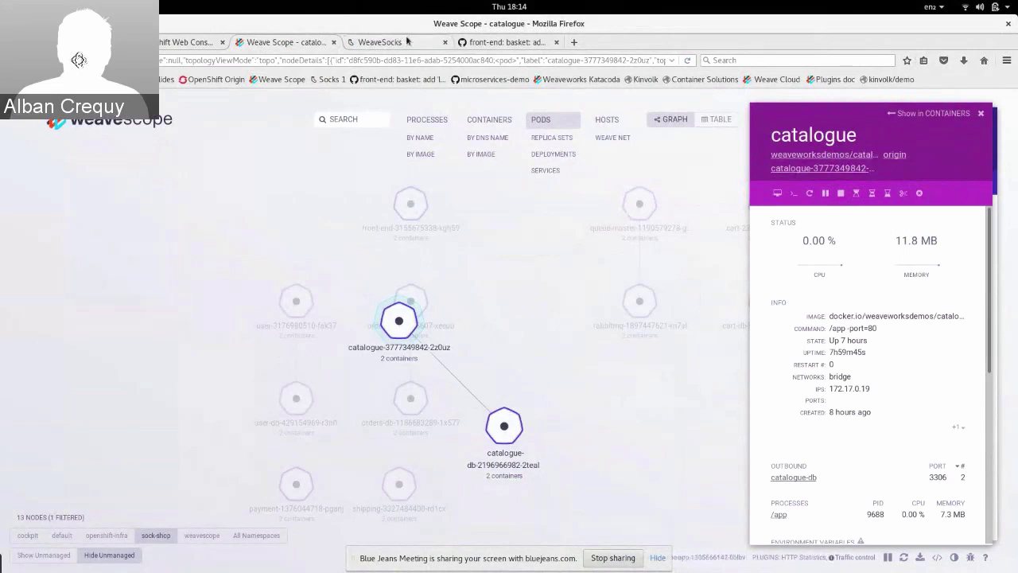
click(411, 45)
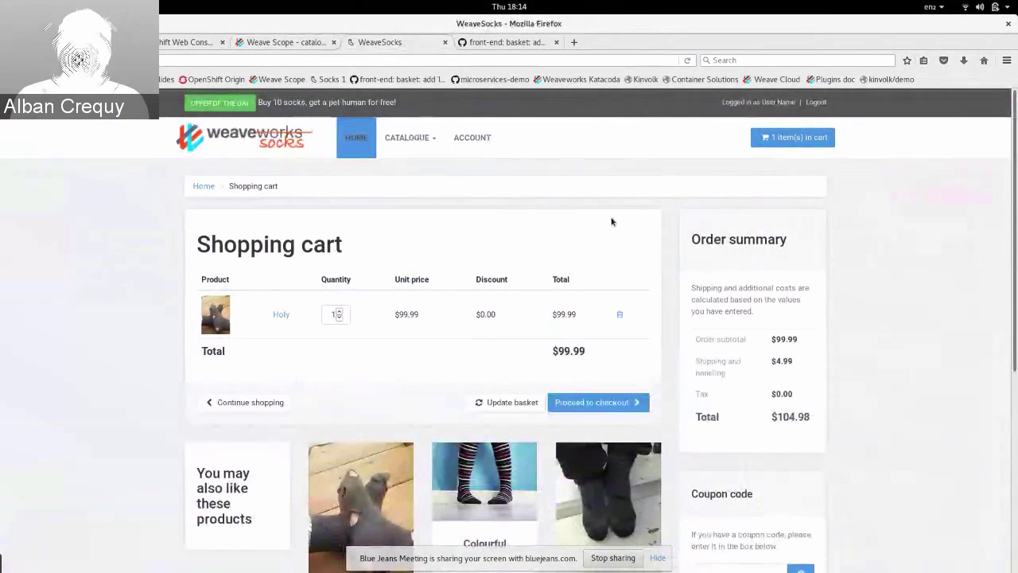
key(ctrl+shift+e)
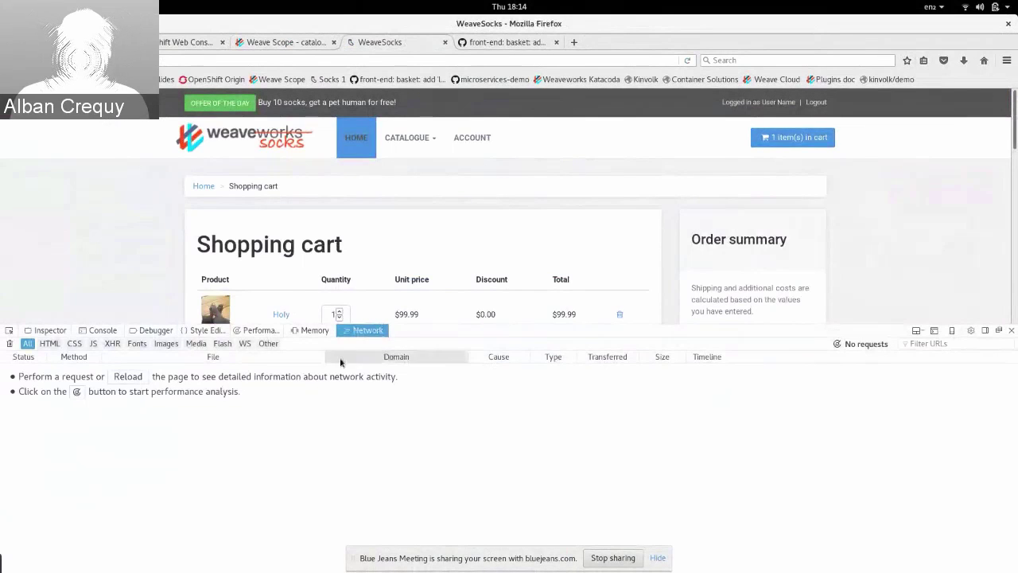
click(689, 60)
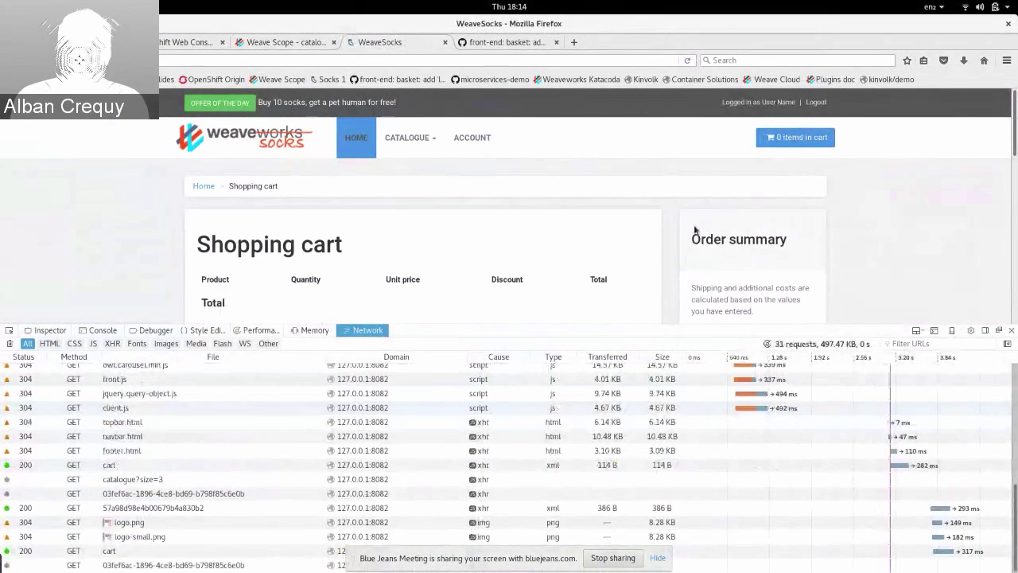
scroll(695, 230, down, 2)
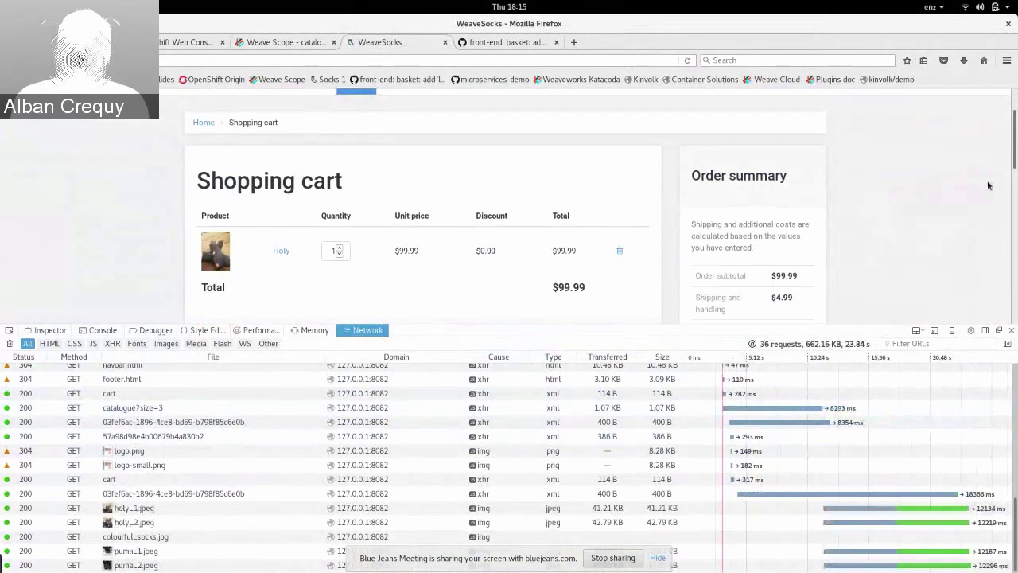
scroll(653, 195, up, 2)
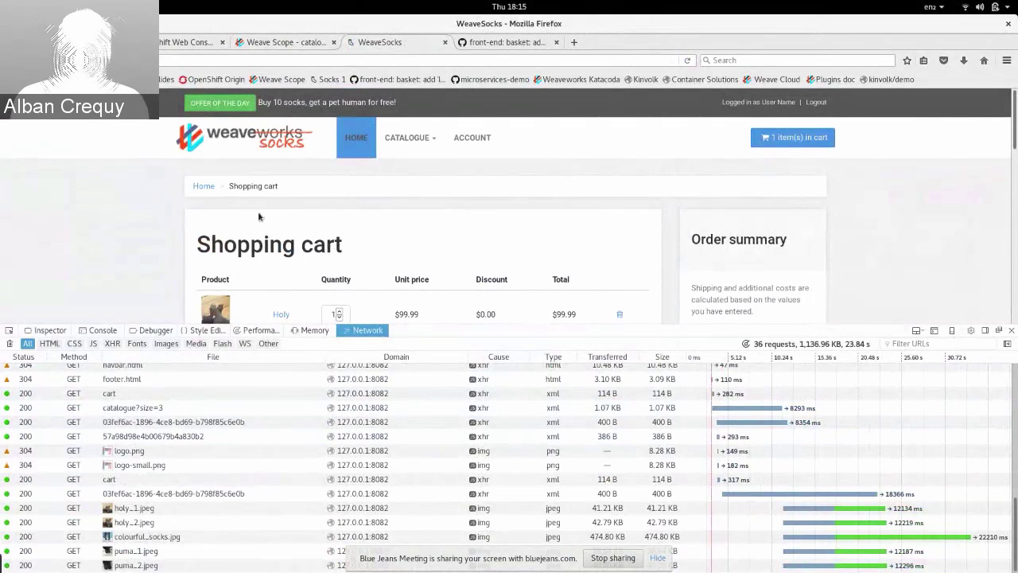
Return to Weave Scope and check the latency in the Traffic control section of the catalogue container's details
click(273, 42)
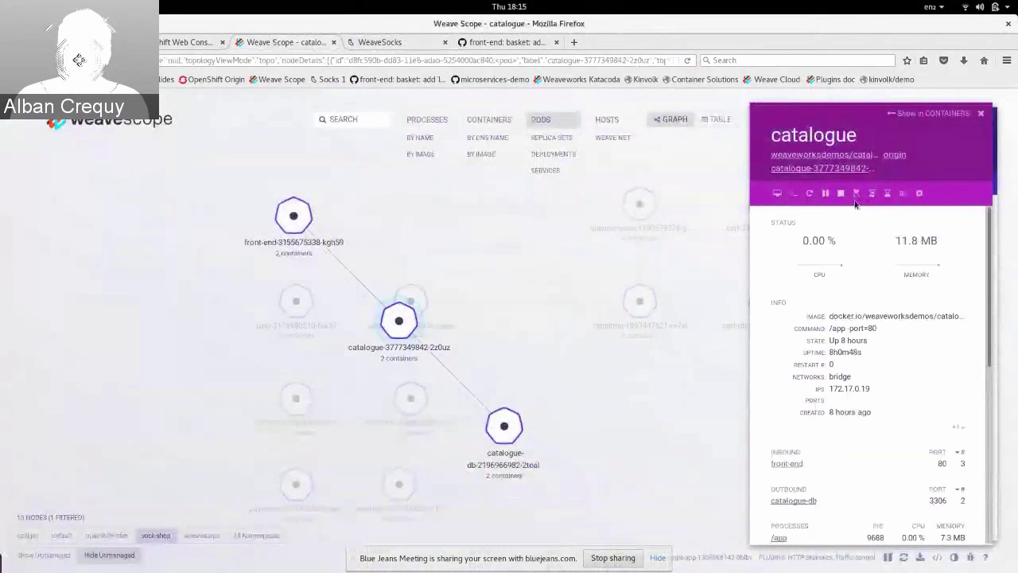
scroll(842, 478, down, 10)
drag(839, 517, 909, 517)
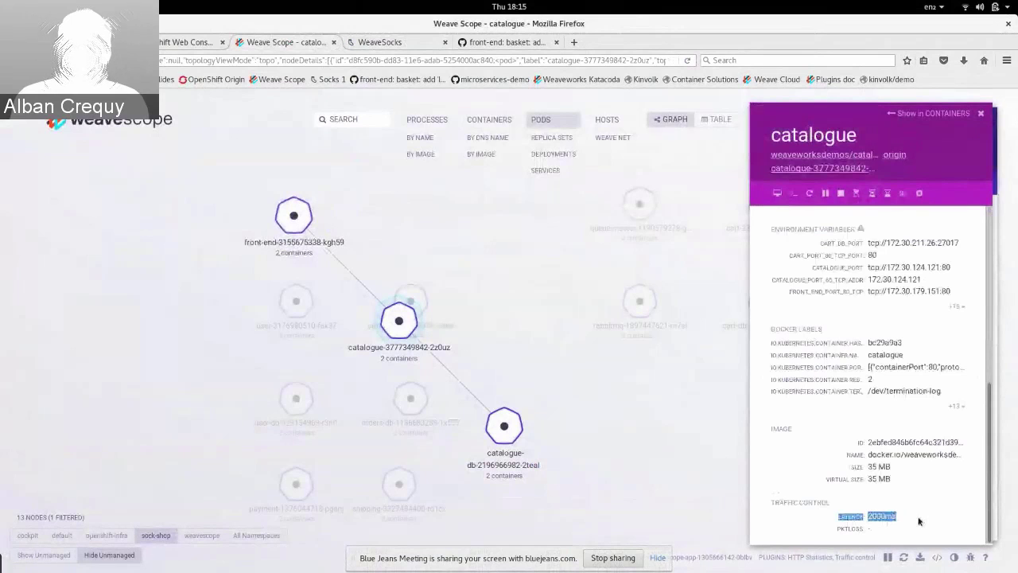
click(402, 167)
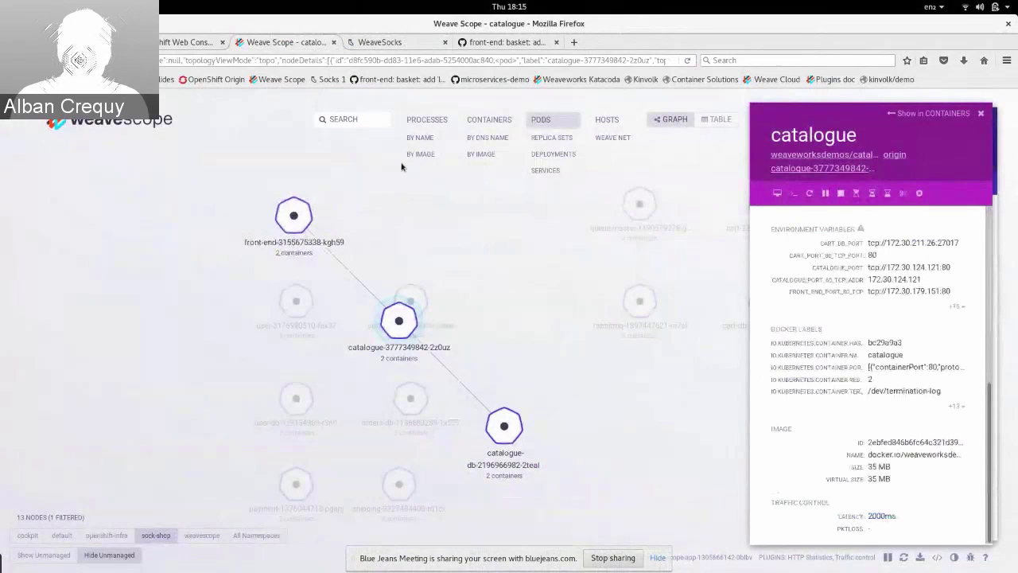
Reload the WeaveSocks shopping cart to examine its request timings under the limited catalogue traffic
click(393, 47)
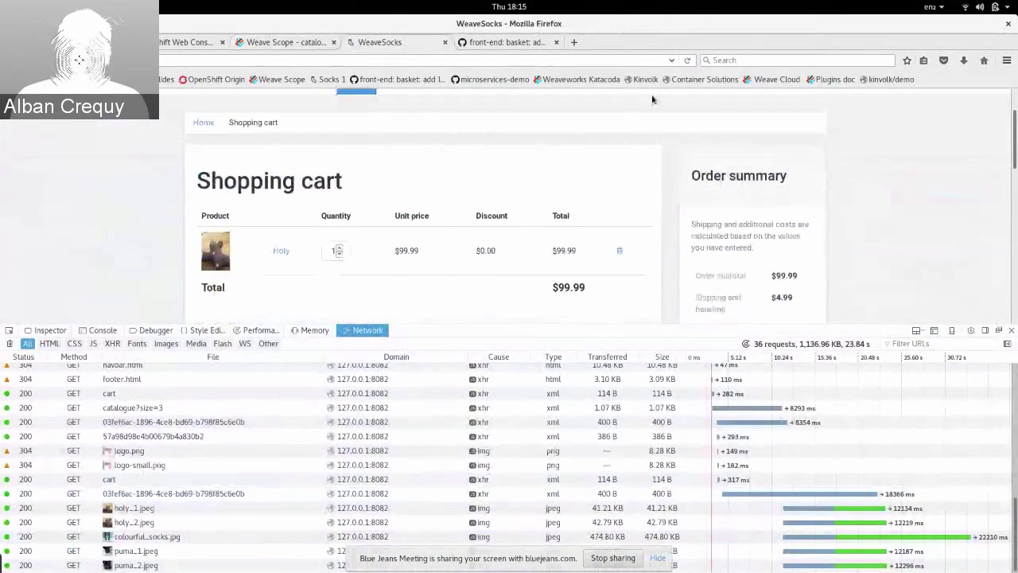
click(689, 61)
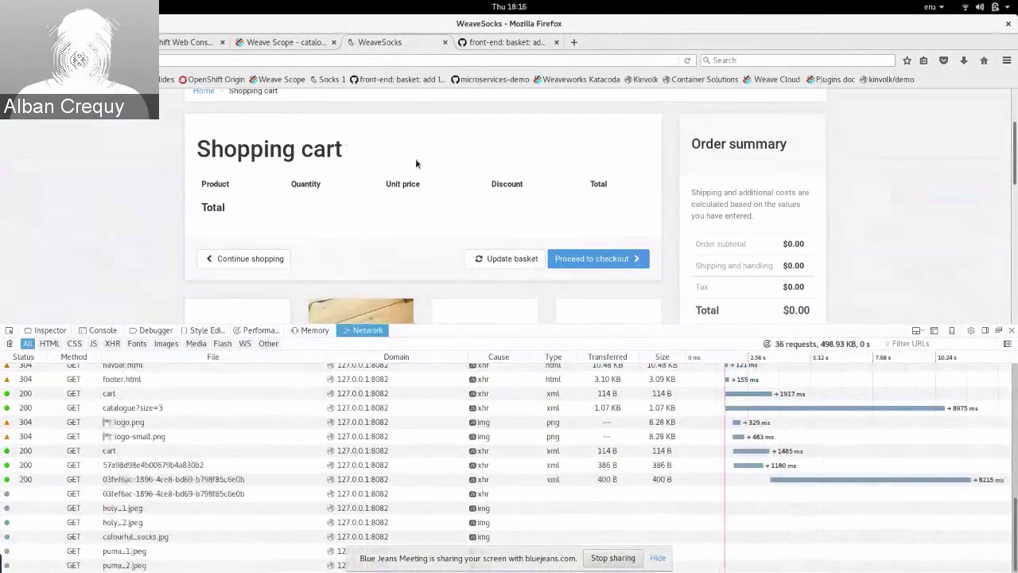
scroll(502, 174, up, 1)
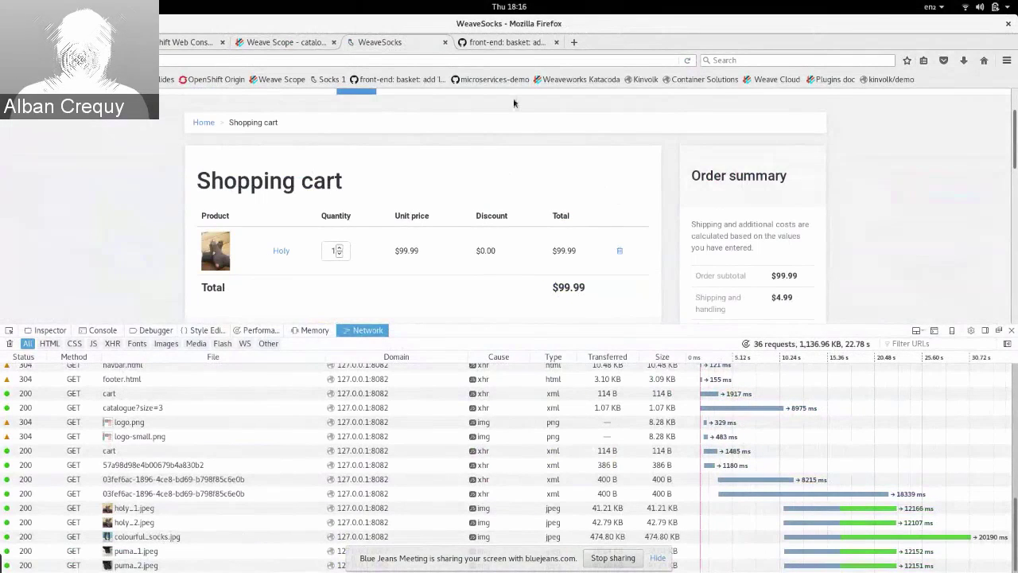
Open the front-end basket commit on GitHub and examine the document-ready function starting at line 243
click(491, 45)
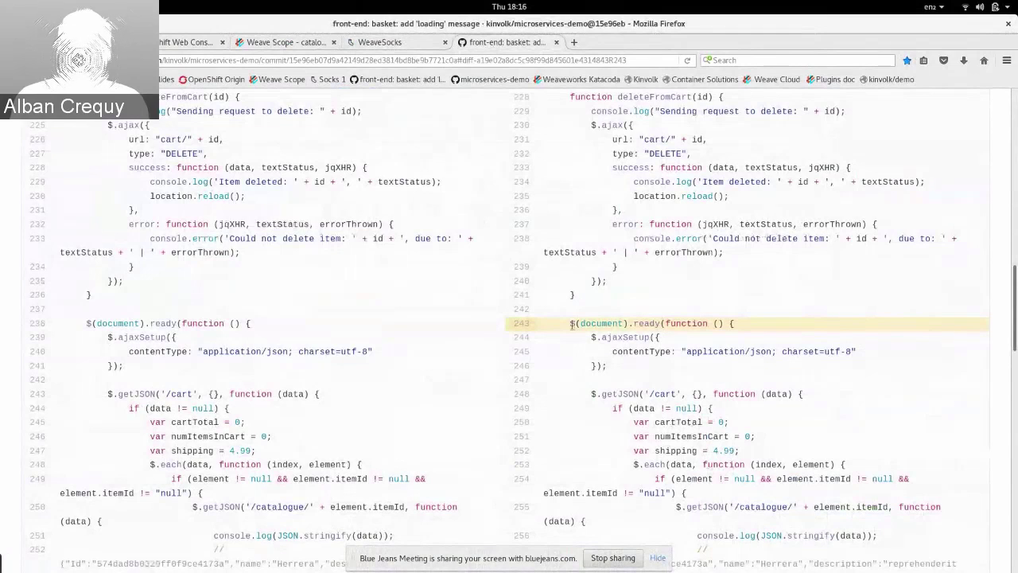
drag(572, 325, 736, 325)
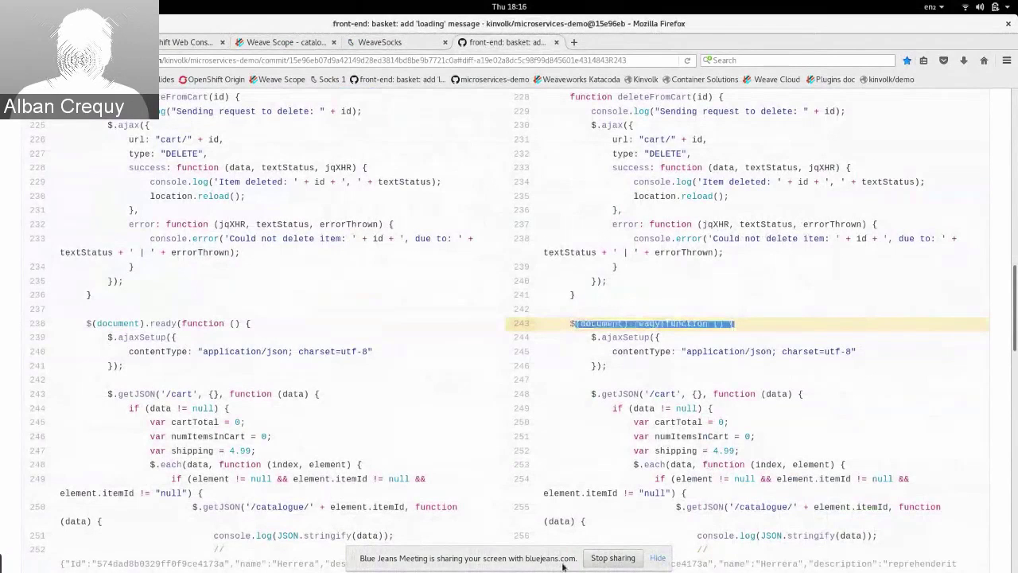
click(614, 249)
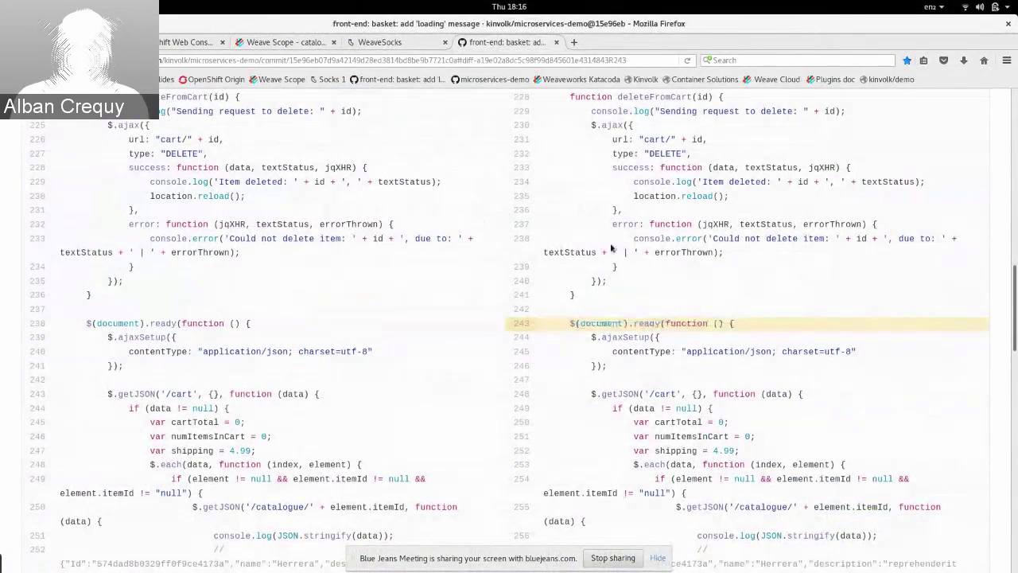
Reload the WeaveSocks shopping cart again, and clear the catalogue container's traffic control settings in Weave Scope
click(390, 42)
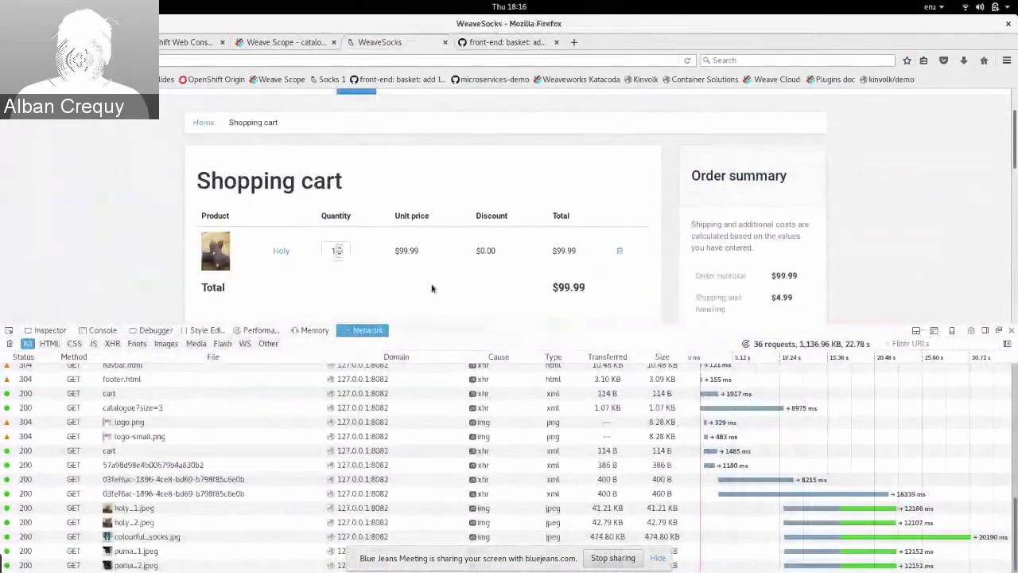
click(689, 60)
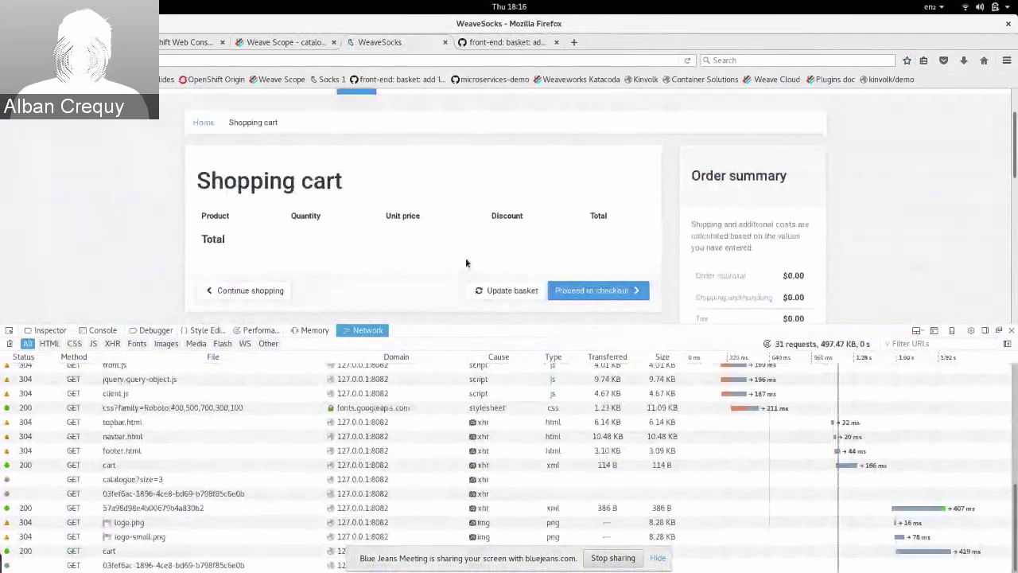
key(ctrl+Page_Up)
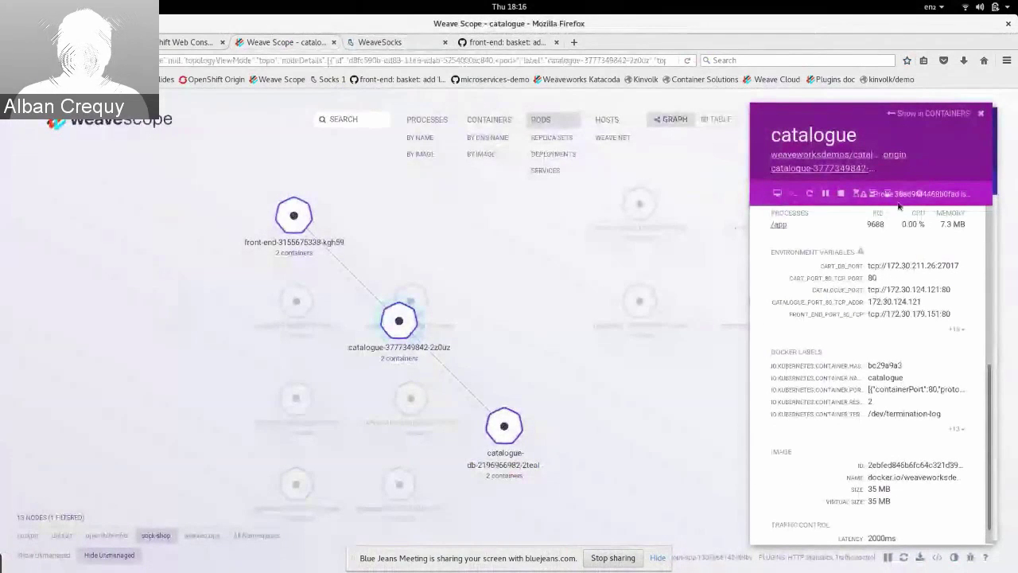
scroll(927, 232, down, 1)
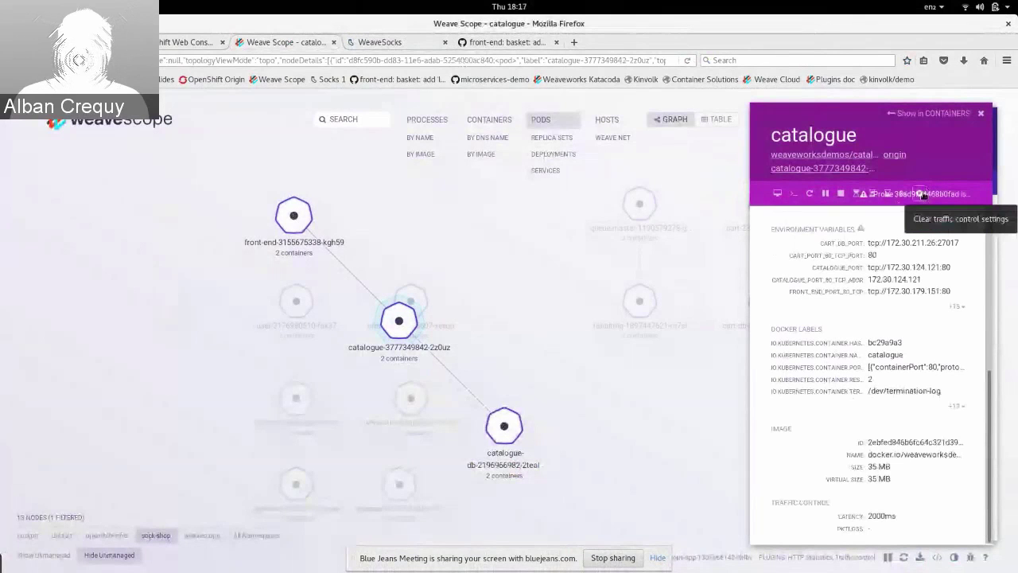
click(921, 193)
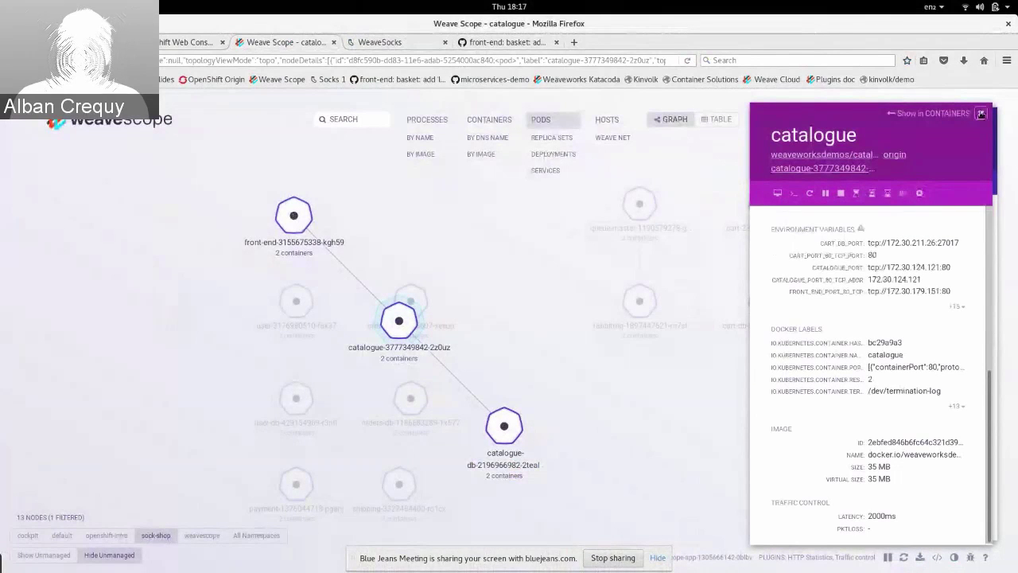
Replace the catalogue details with those of the user pod, and check the logged-in user display in the WeaveSocks page header
click(982, 114)
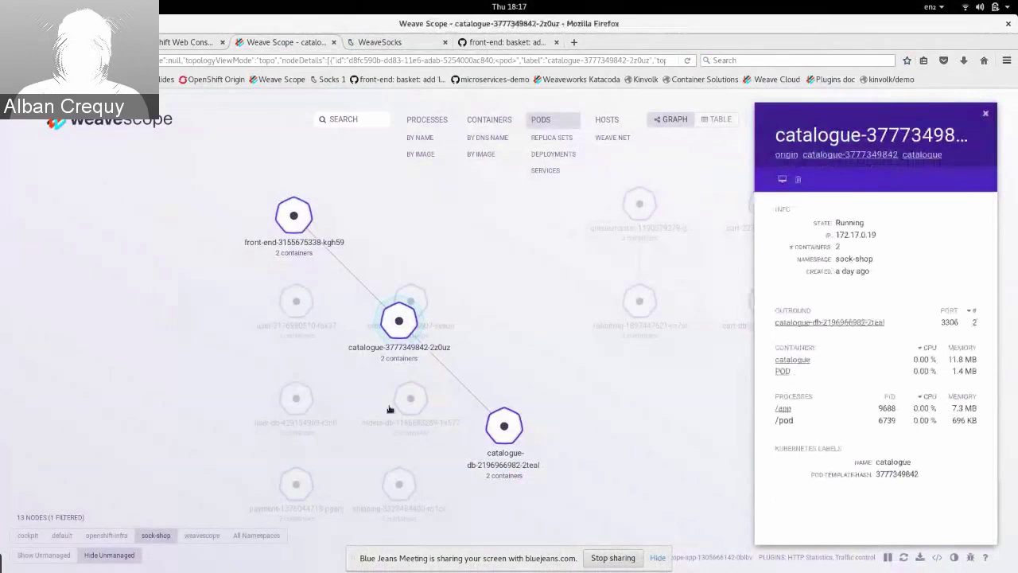
click(591, 307)
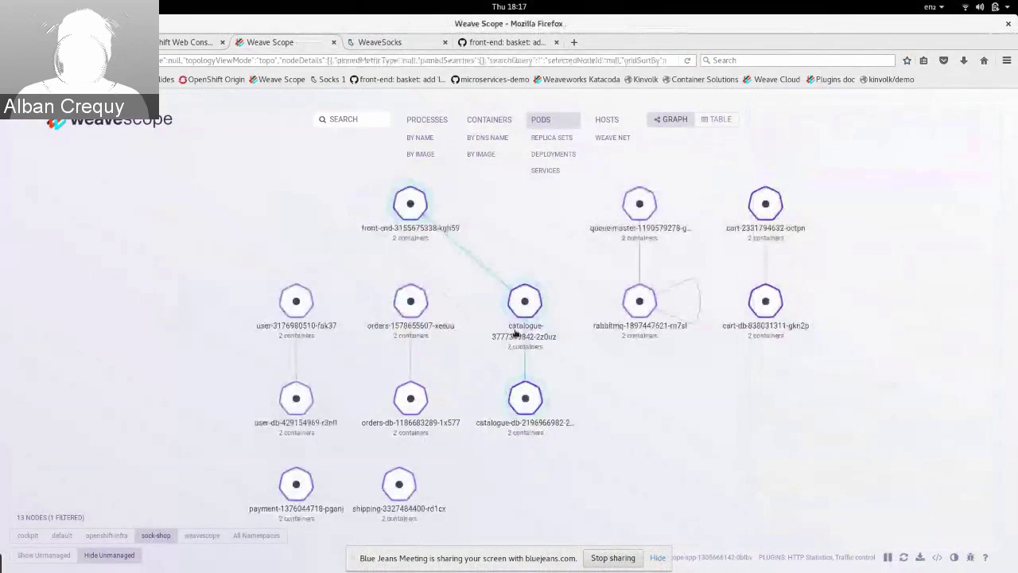
click(309, 312)
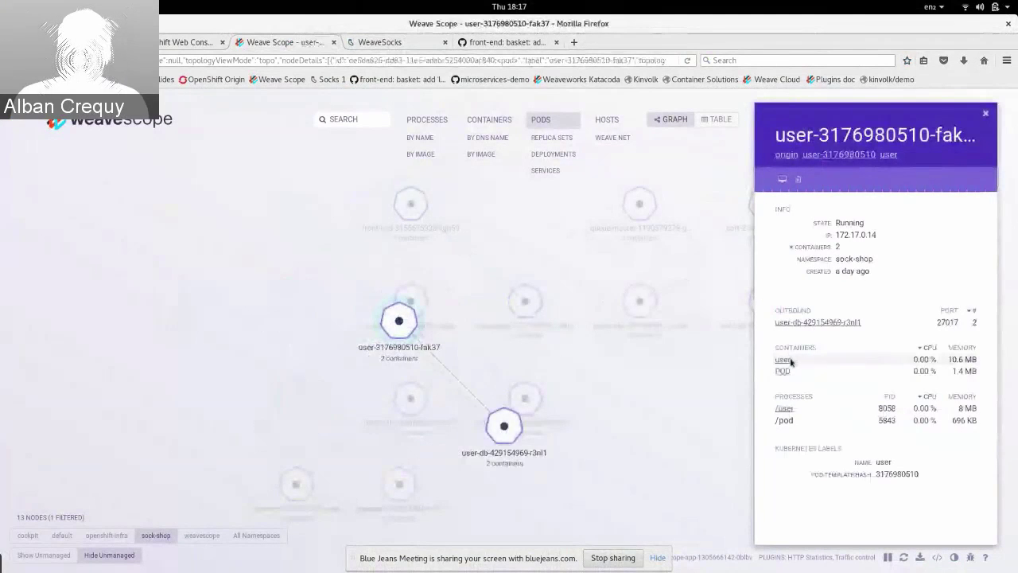
click(379, 44)
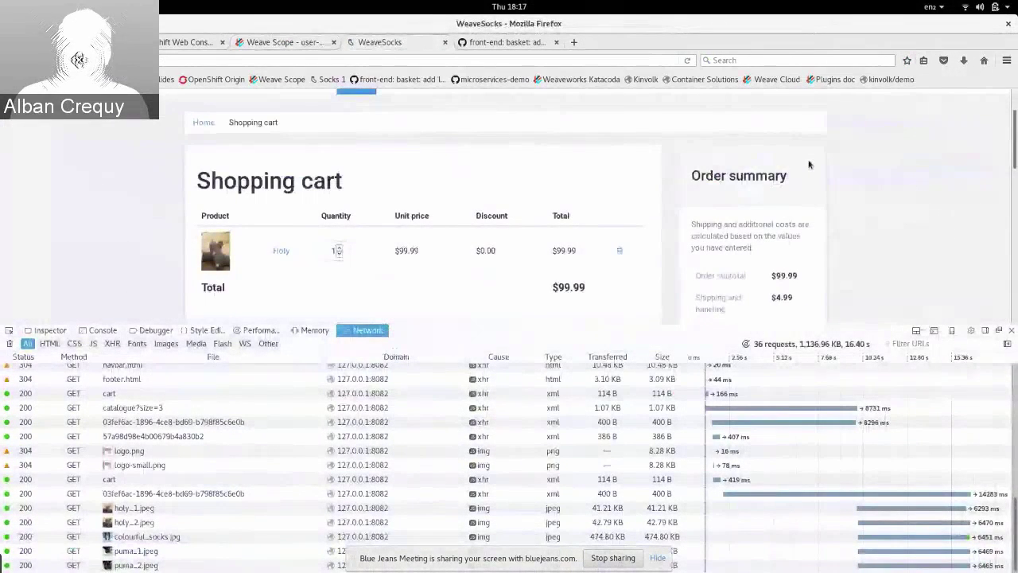
scroll(795, 127, up, 2)
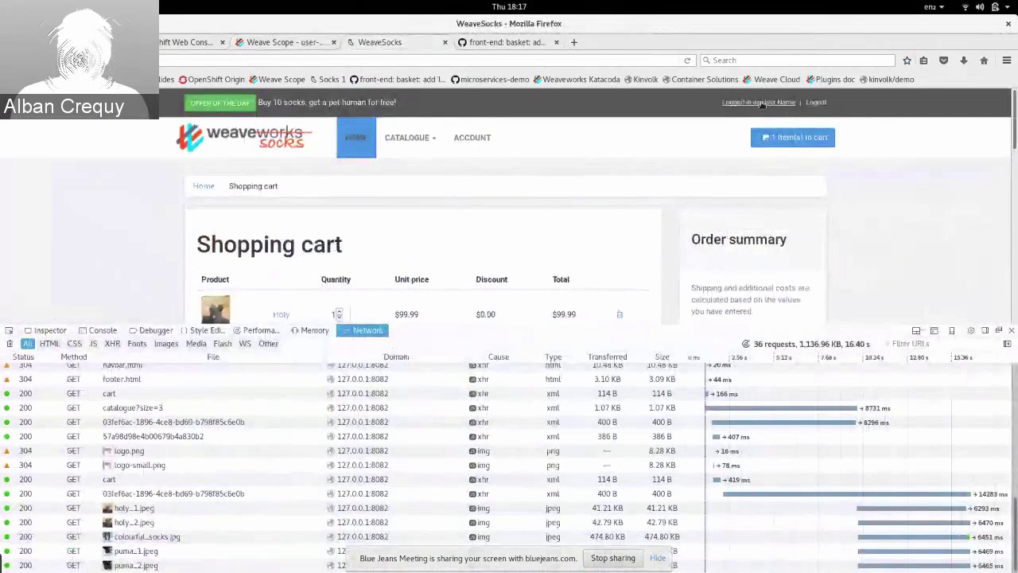
Open the user container's details from its pod in Weave Scope, and reload the WeaveSocks shopping cart to compare request timings
click(286, 44)
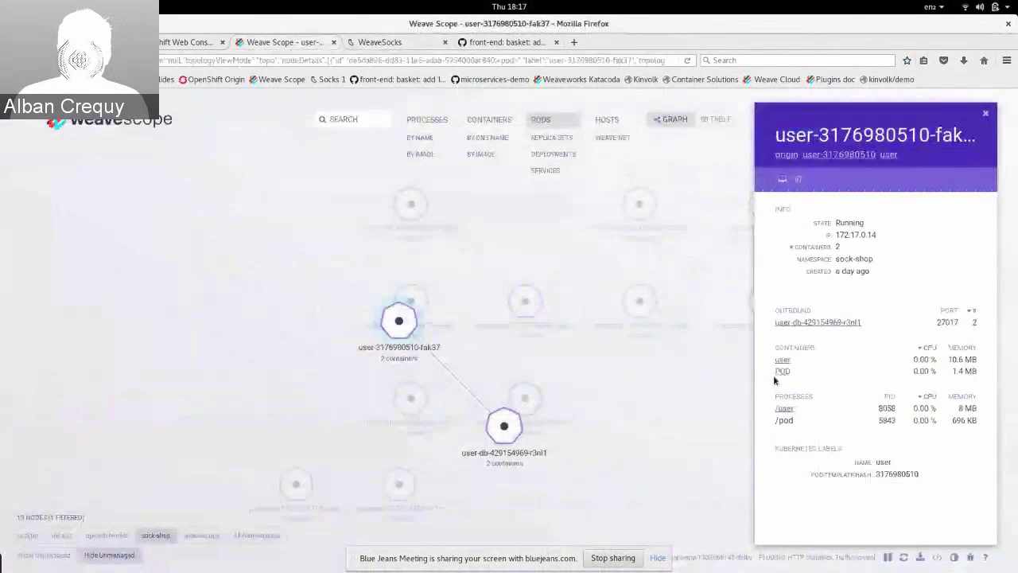
click(785, 362)
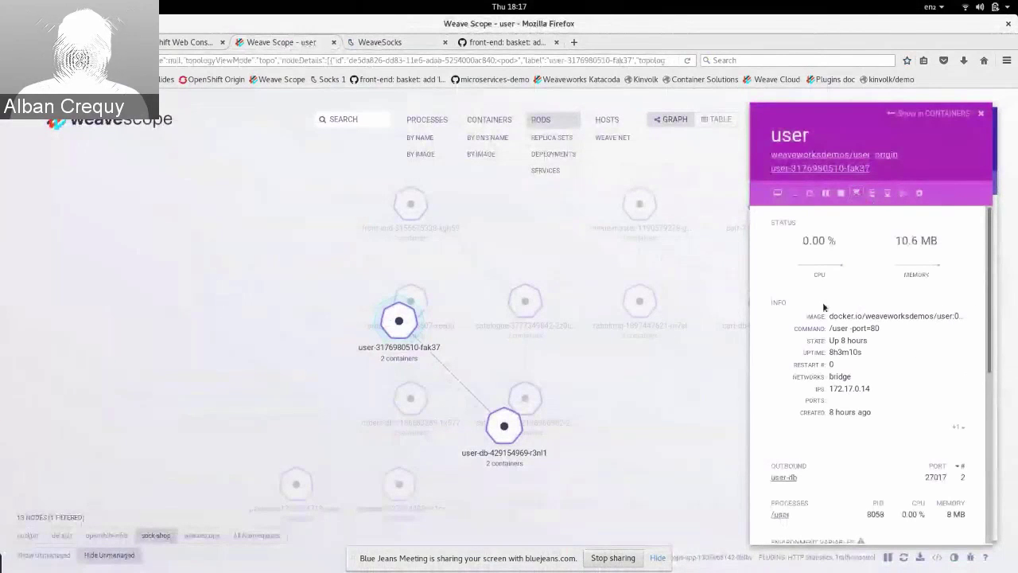
click(402, 47)
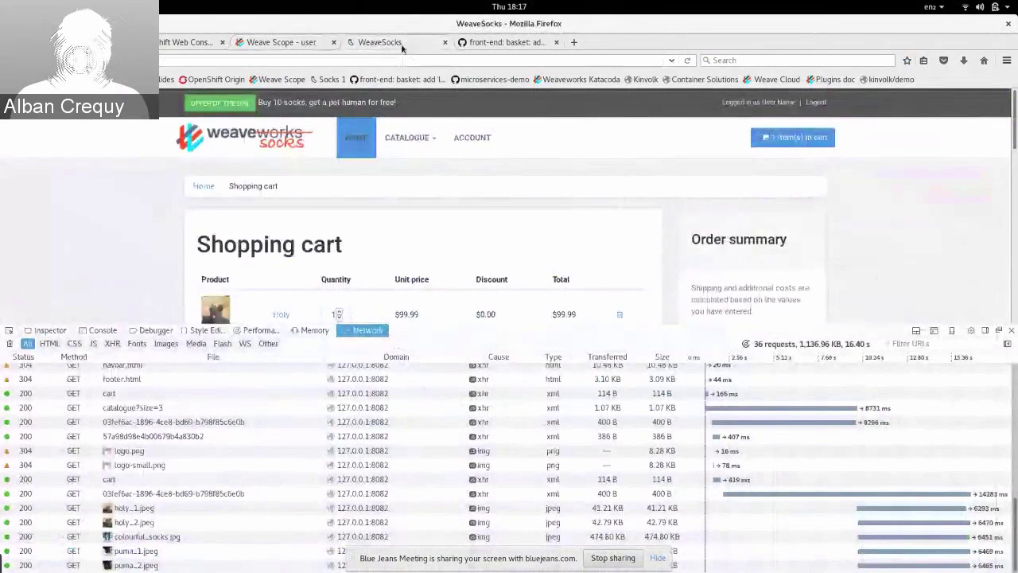
key(F5)
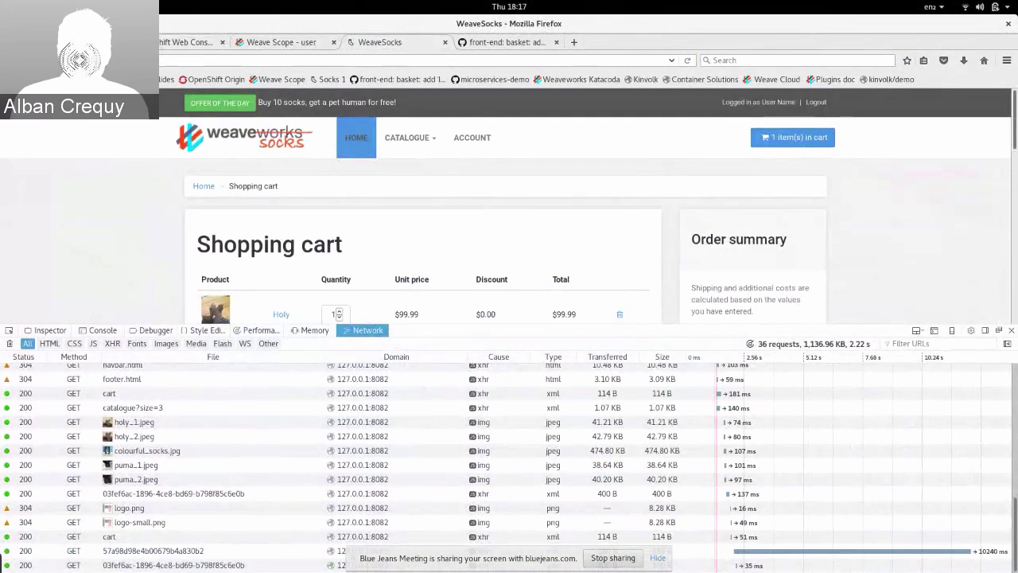
Switch to the Google Slides deck and start presenting from the "Demo Traffic Control plugin" slide
key(ctrl+1)
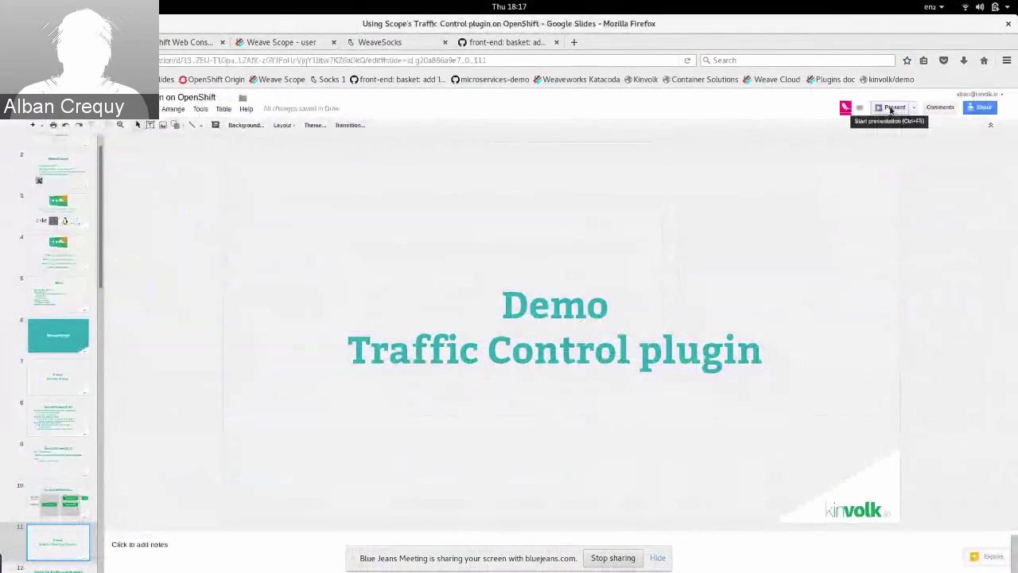
key(ctrl+F5)
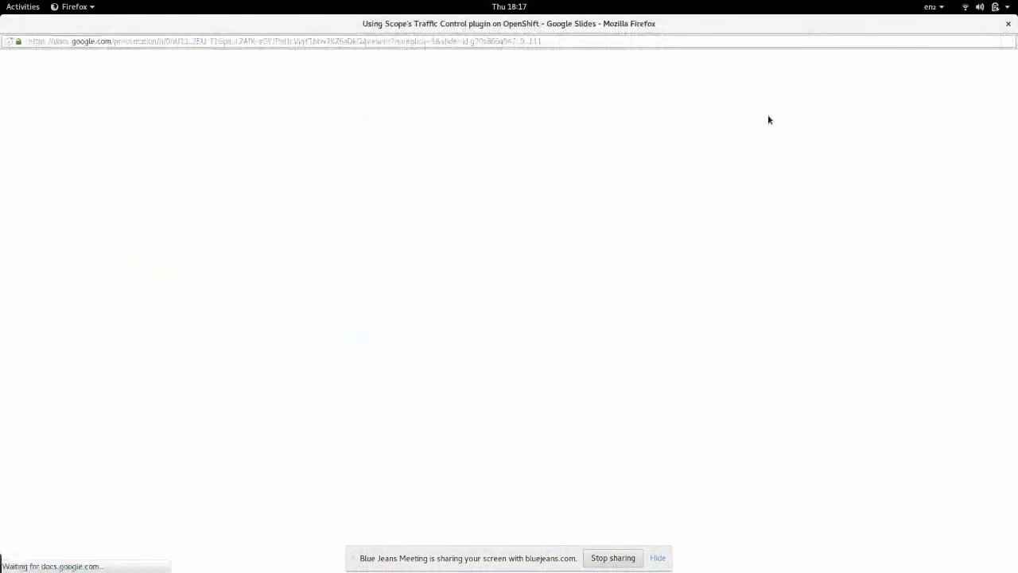